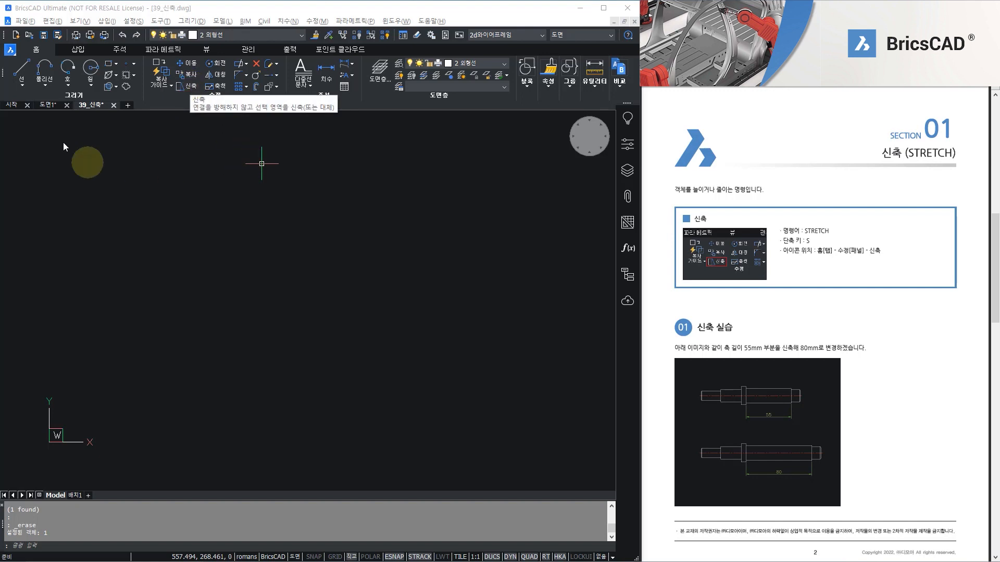
- Draw a vertical line in the empty drawing area
click(22, 66)
click(278, 186)
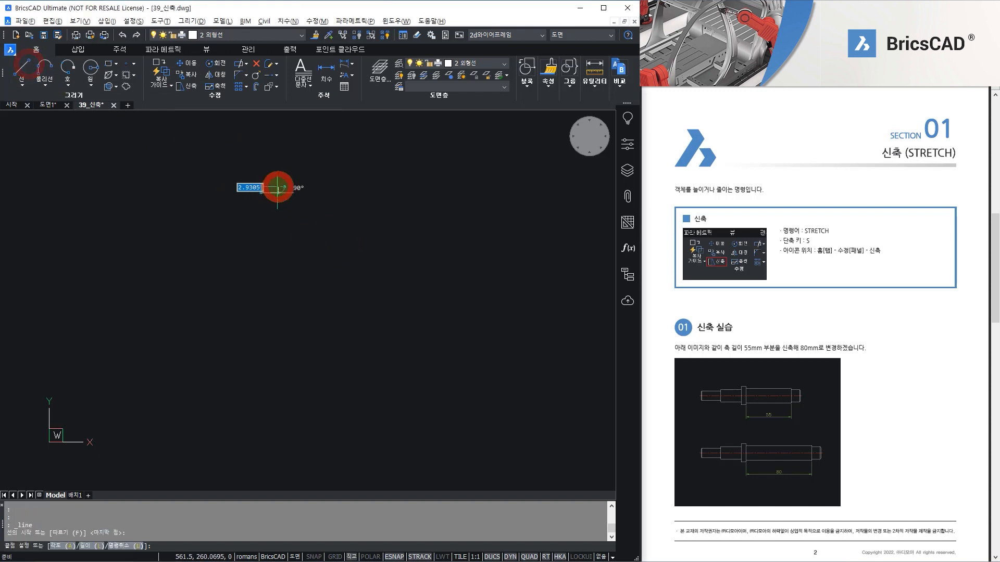
click(255, 295)
key(Escape)
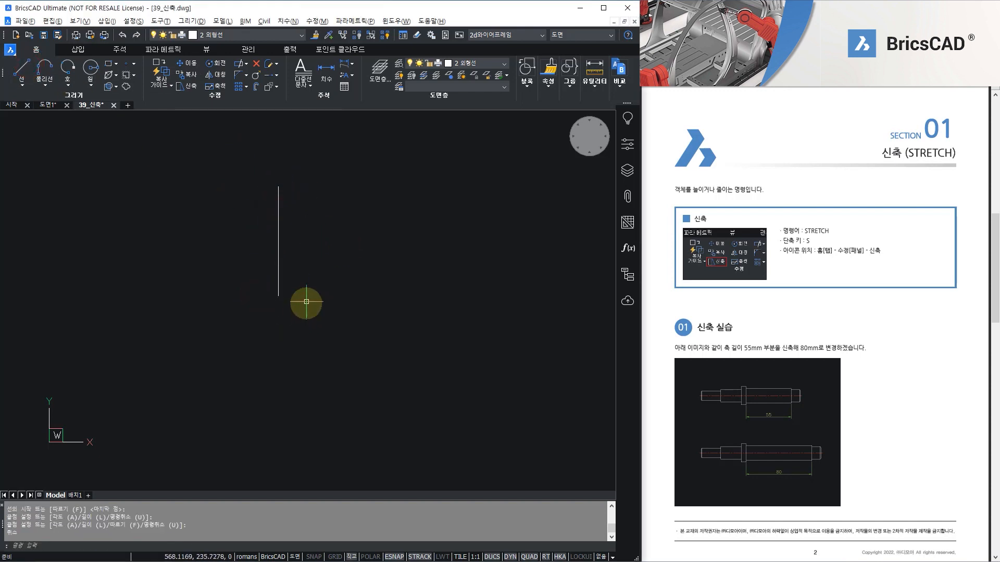
- Stretch the lower end of the vertical line straight down, catching only that end in a crossing selection
click(189, 85)
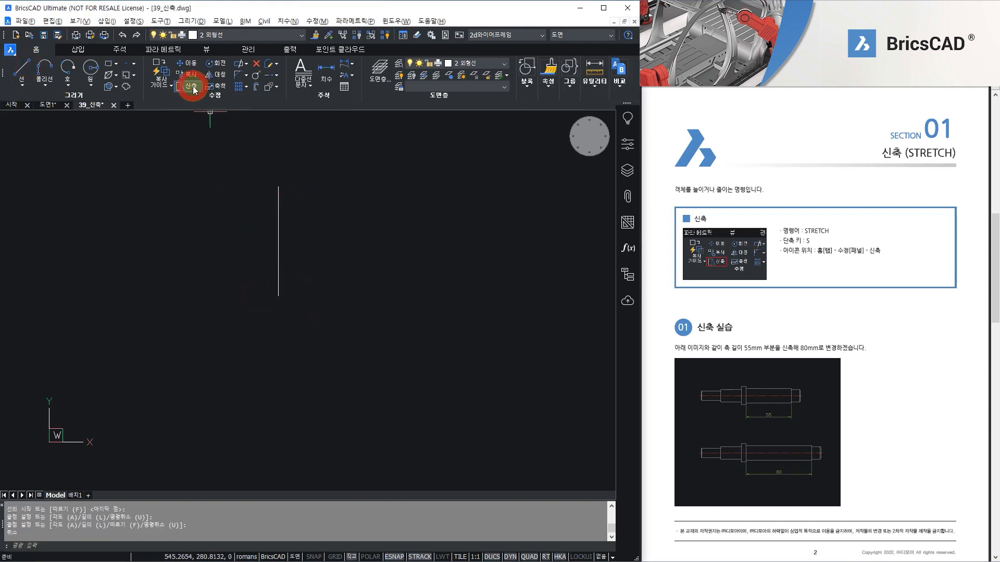
click(298, 310)
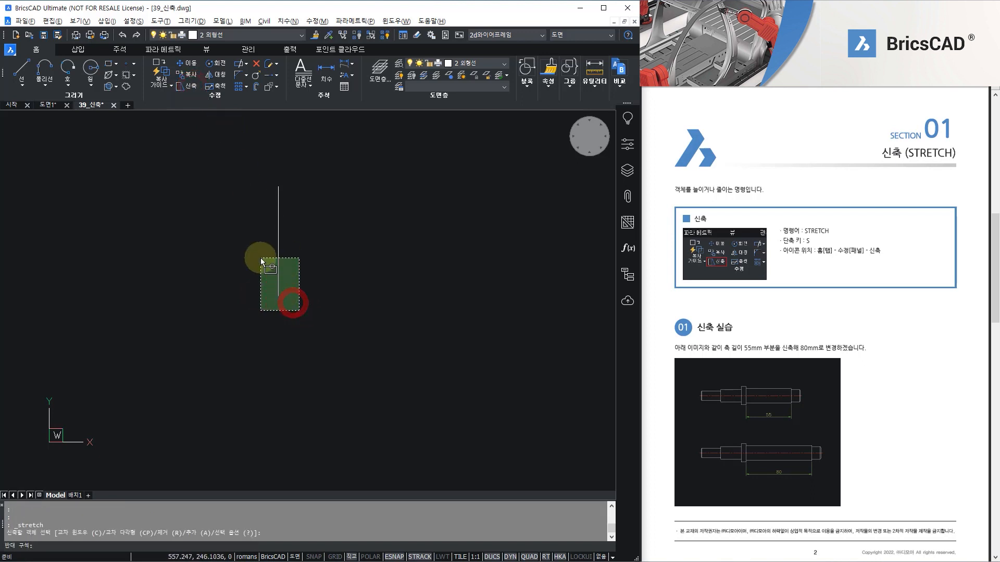
click(261, 258)
key(Return)
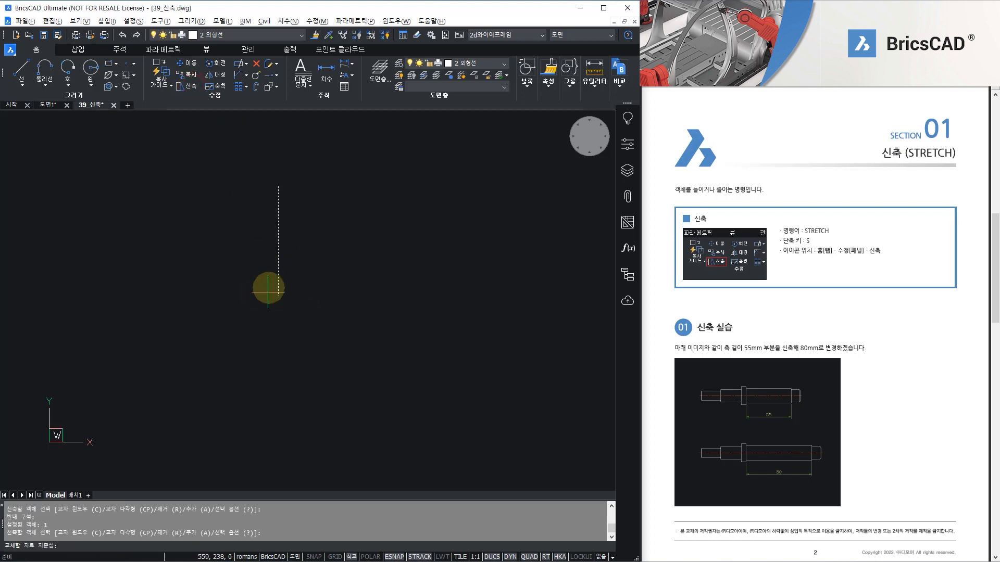
click(319, 288)
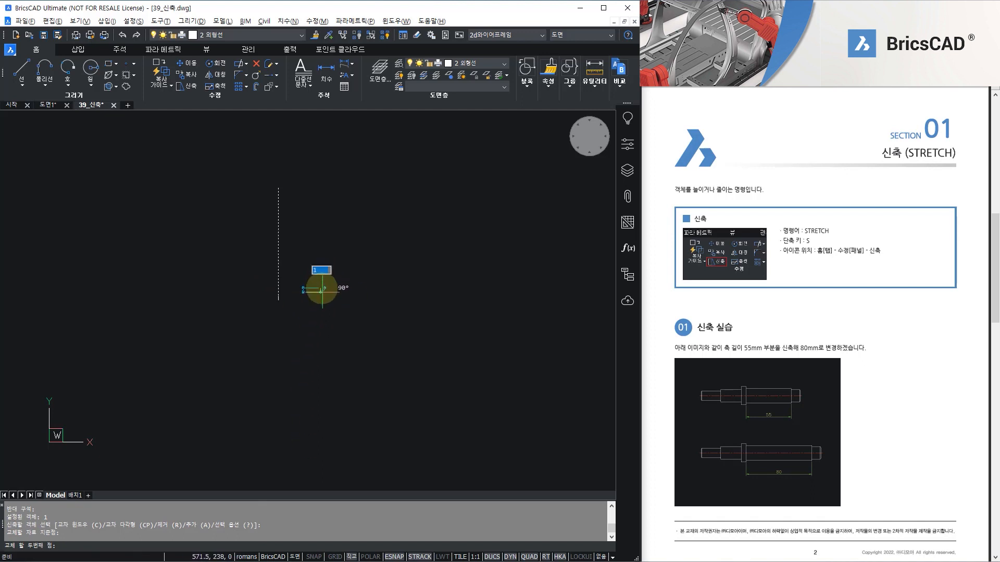
click(317, 400)
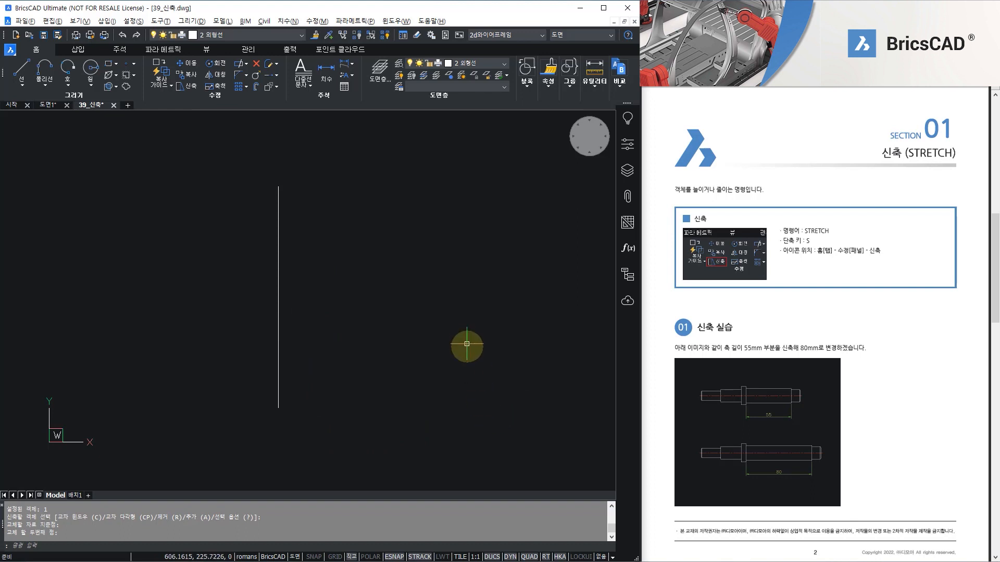
- Try the Stretch command's crossing window (C) option, and select the vertical line by its lower end
click(182, 88)
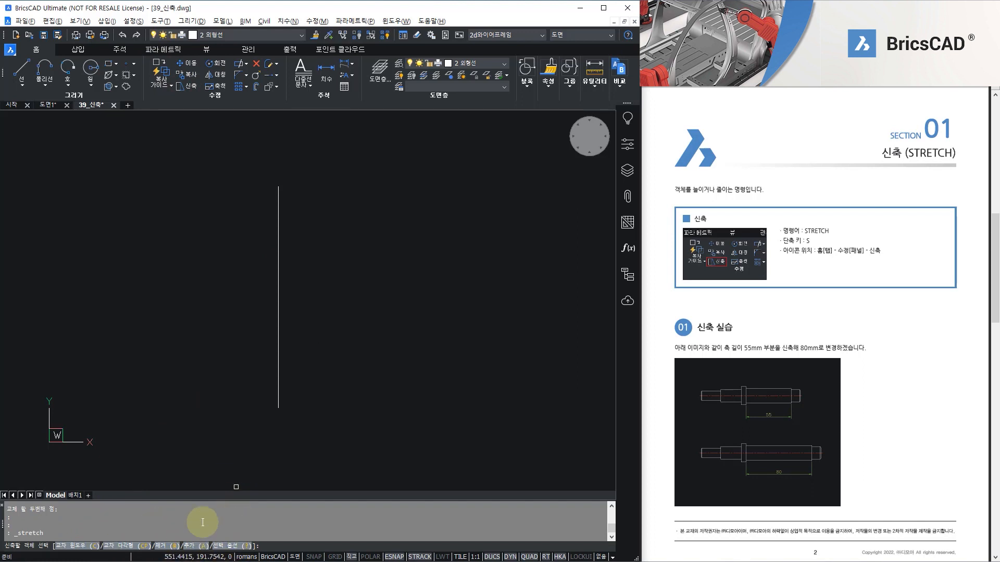
click(82, 546)
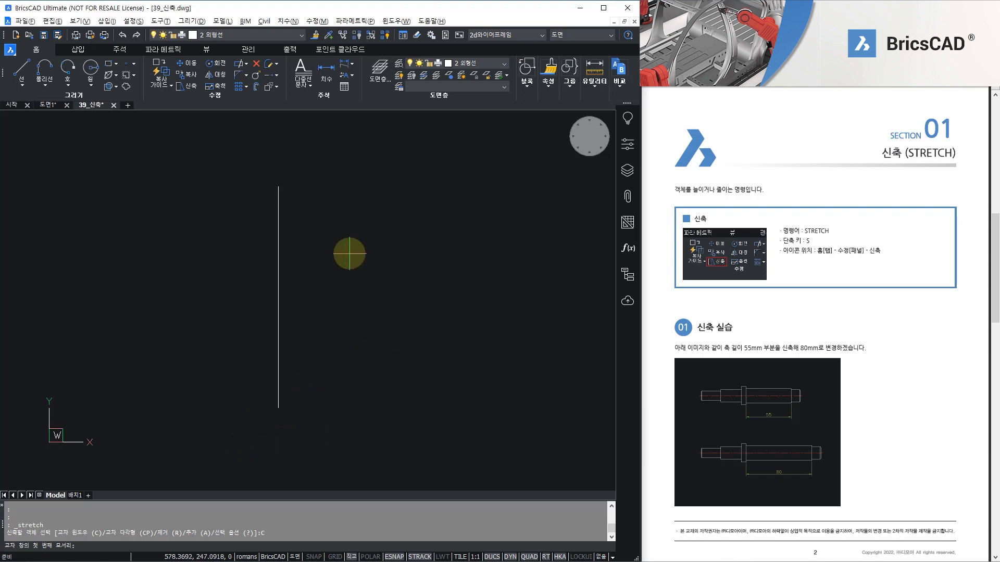
click(349, 253)
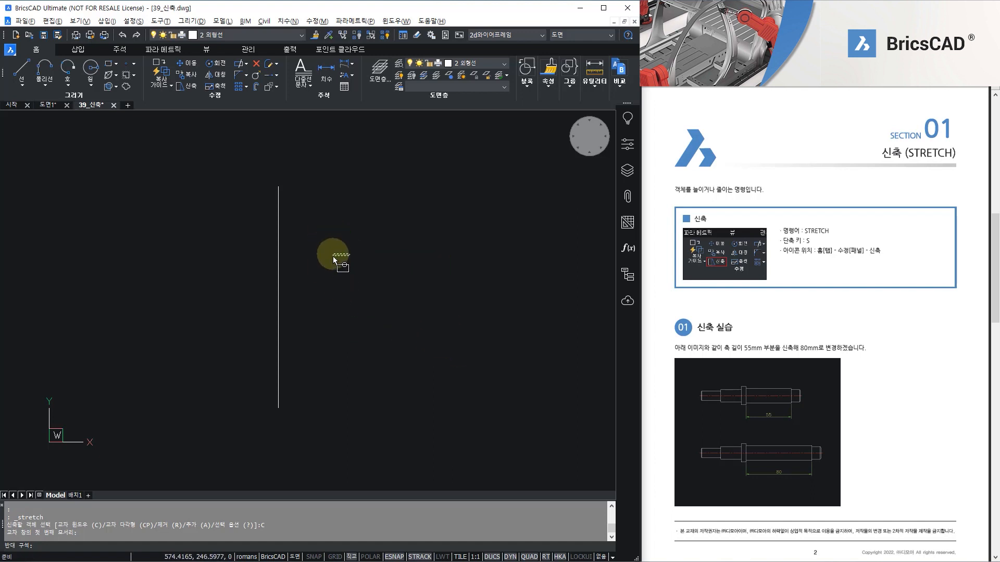
click(382, 263)
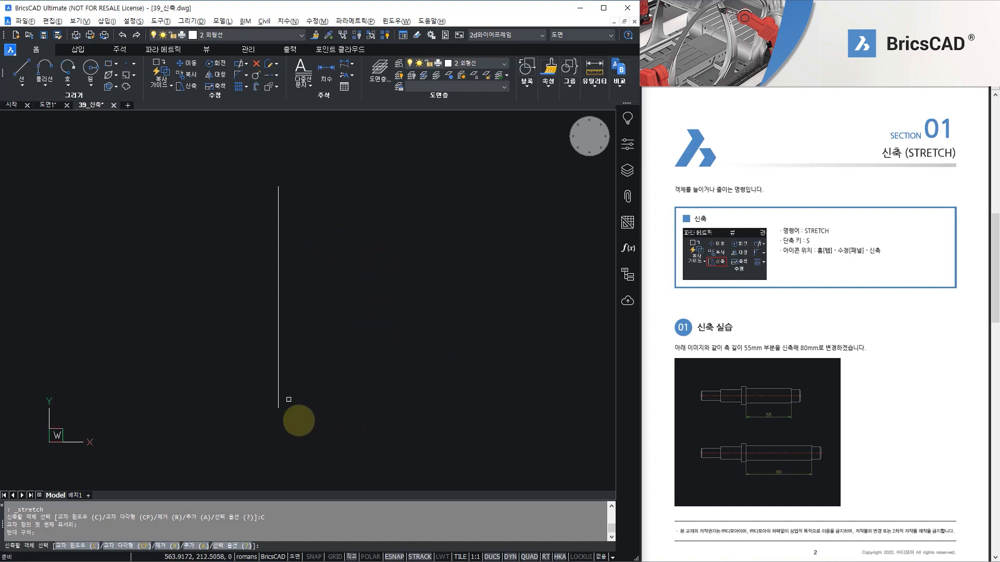
click(323, 451)
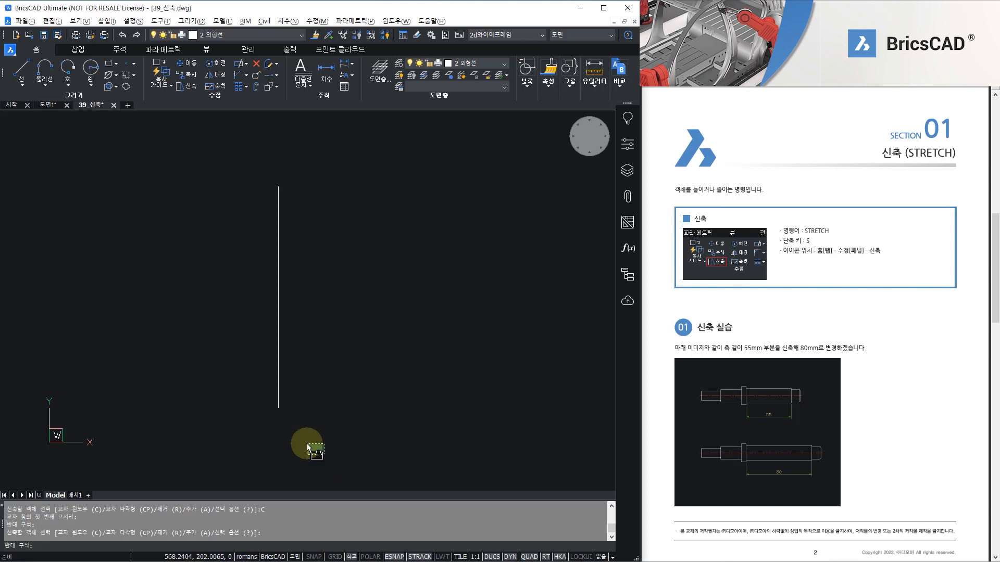
click(226, 364)
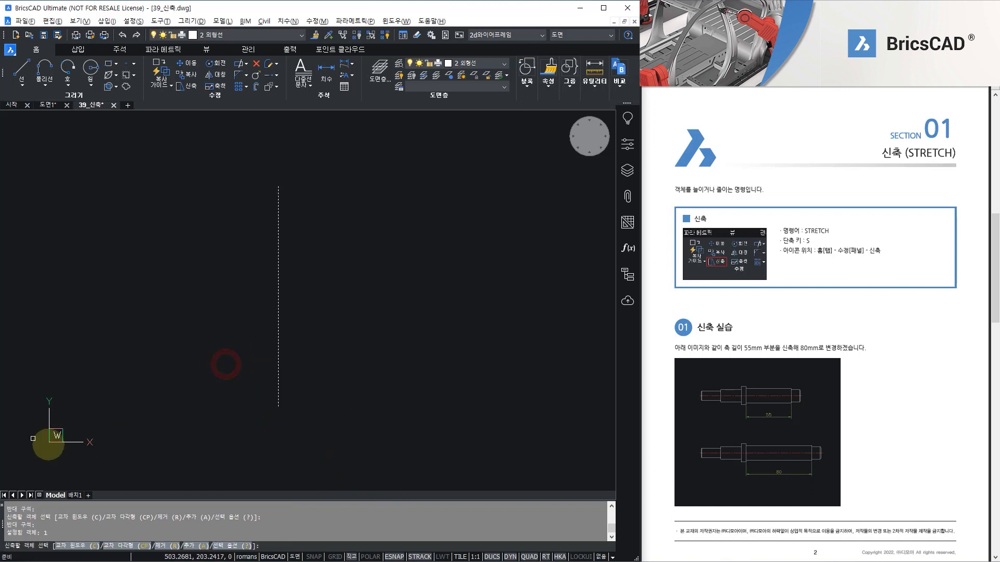
- Try outlining the line's lower end with the crossing polygon (CP) option with ortho off, and cancel the stretch
click(123, 547)
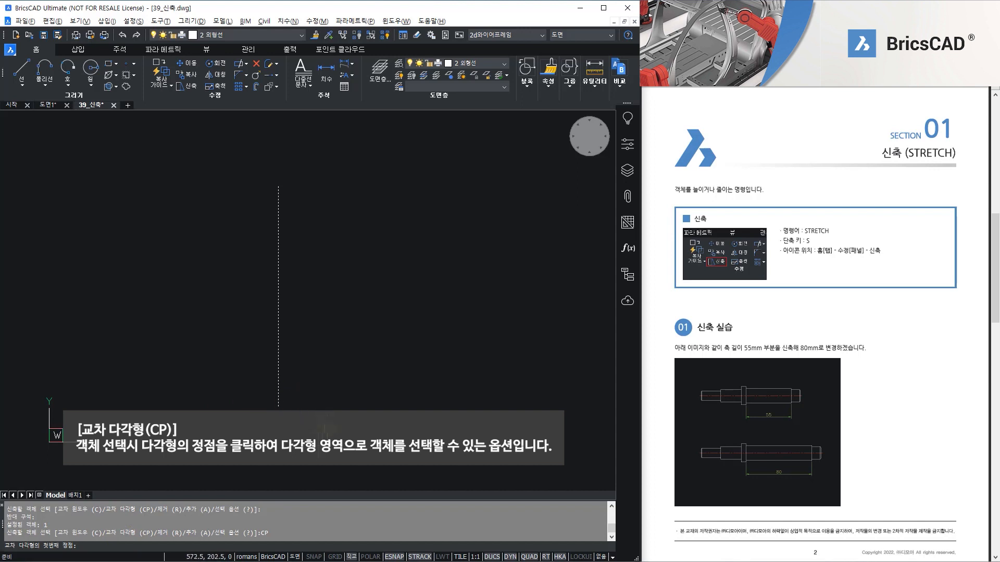
click(314, 465)
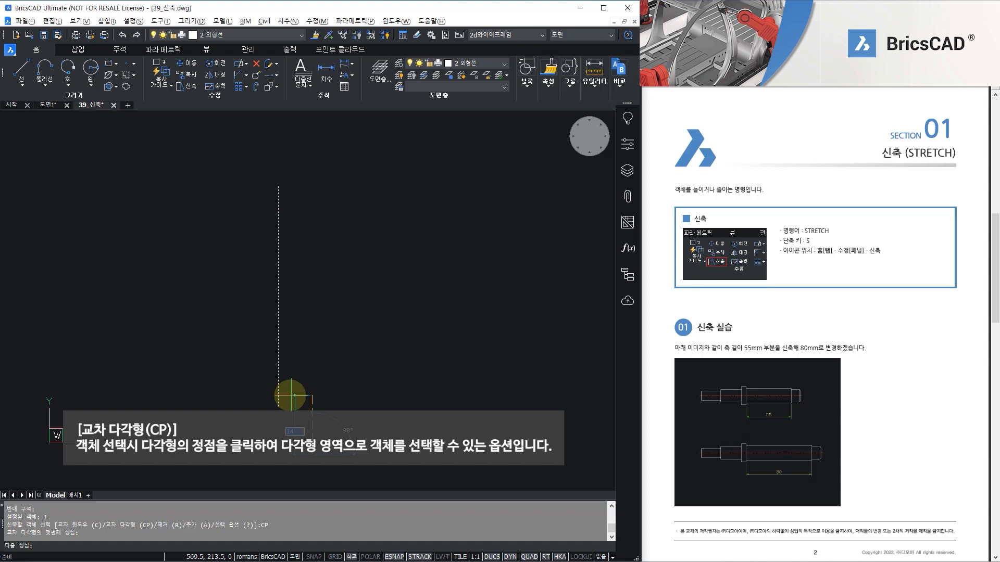
key(F8)
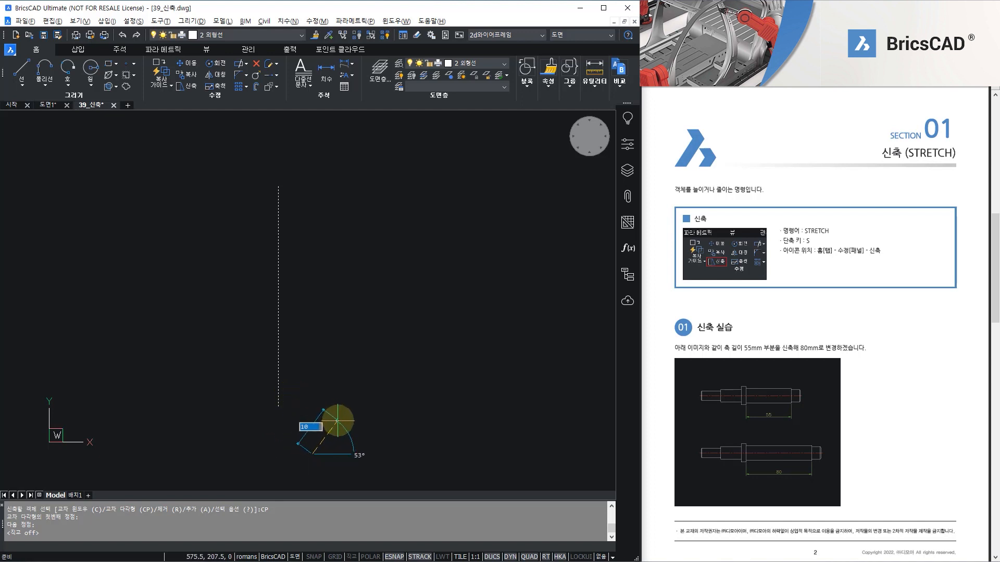
click(338, 420)
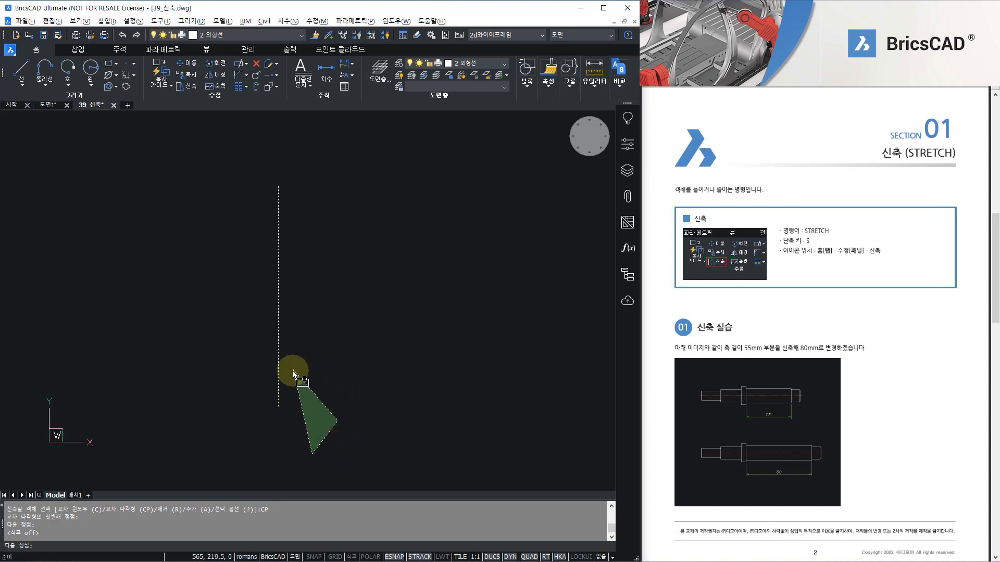
click(314, 371)
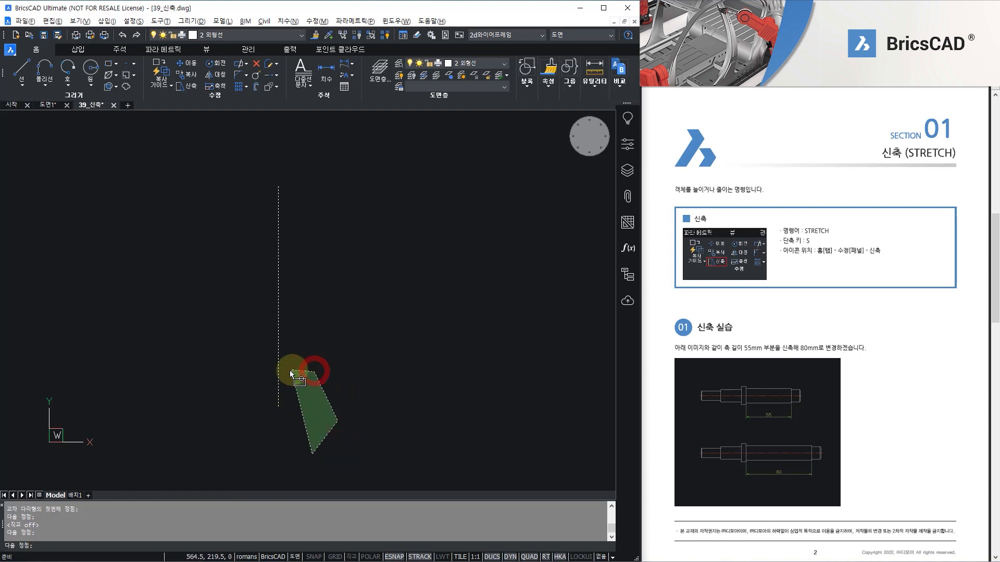
click(252, 350)
click(207, 404)
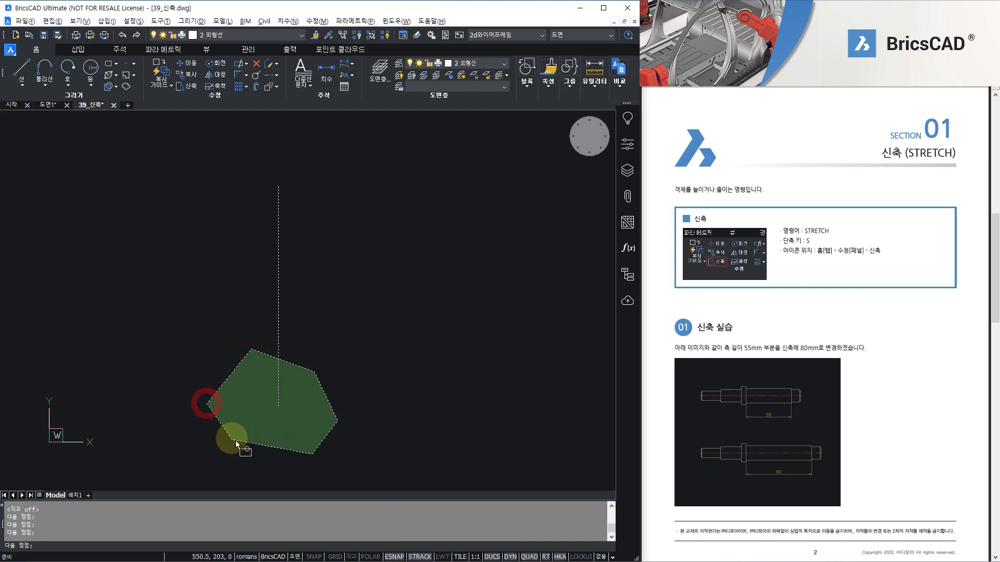
click(255, 439)
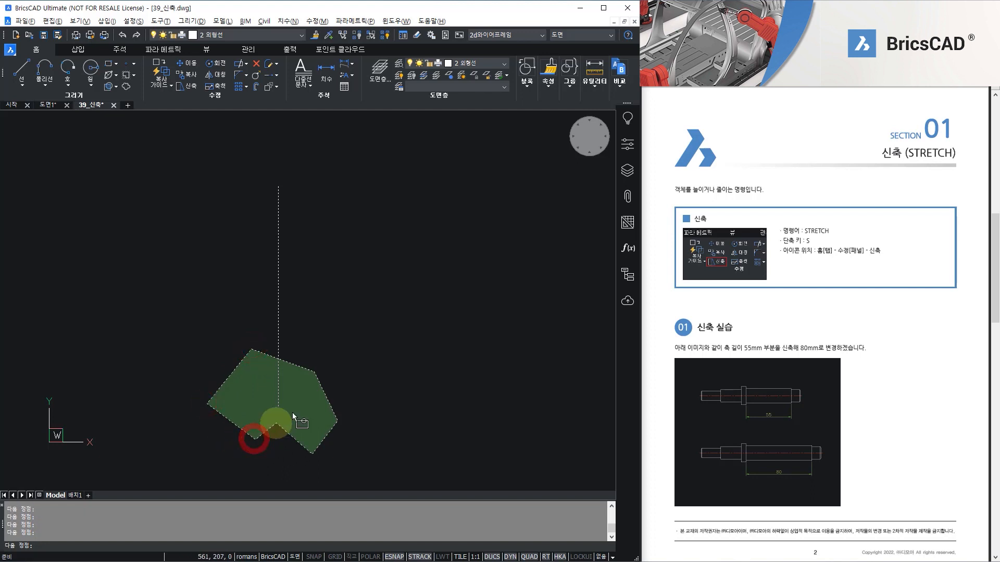
click(302, 313)
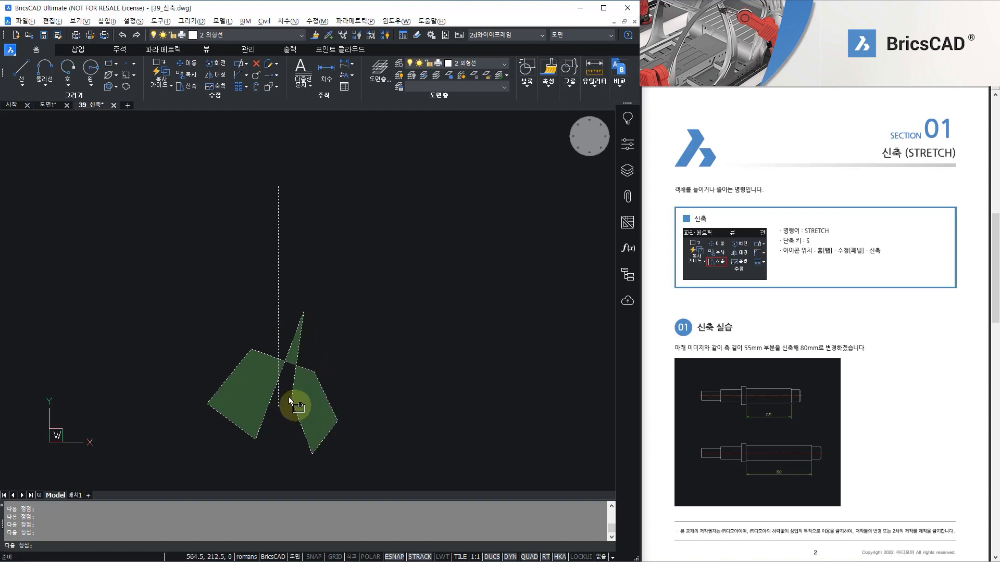
key(Return)
key(Escape)
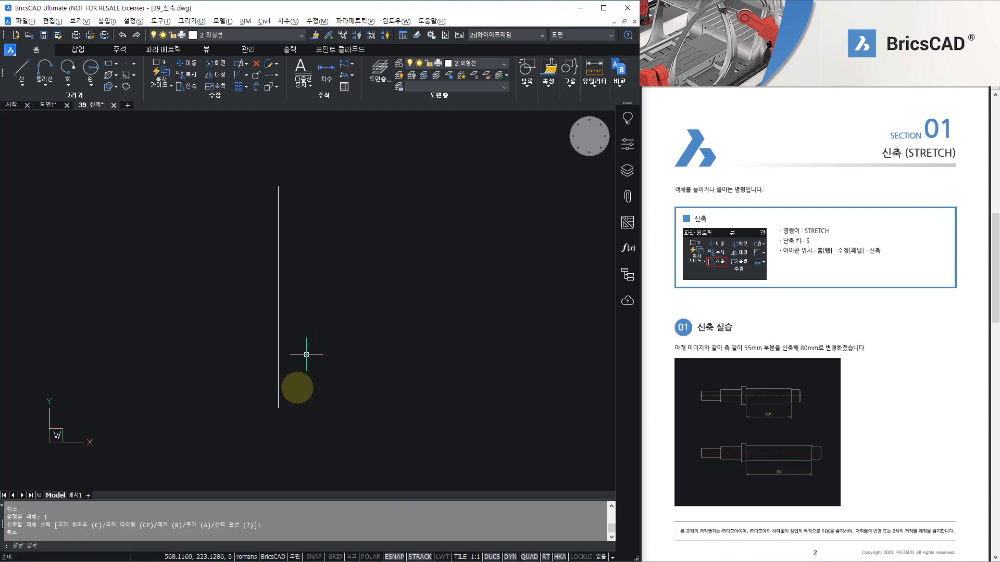
- Try the Stretch command's Remove (R) and selection options (?) choices, cancelling without changing the line
click(189, 87)
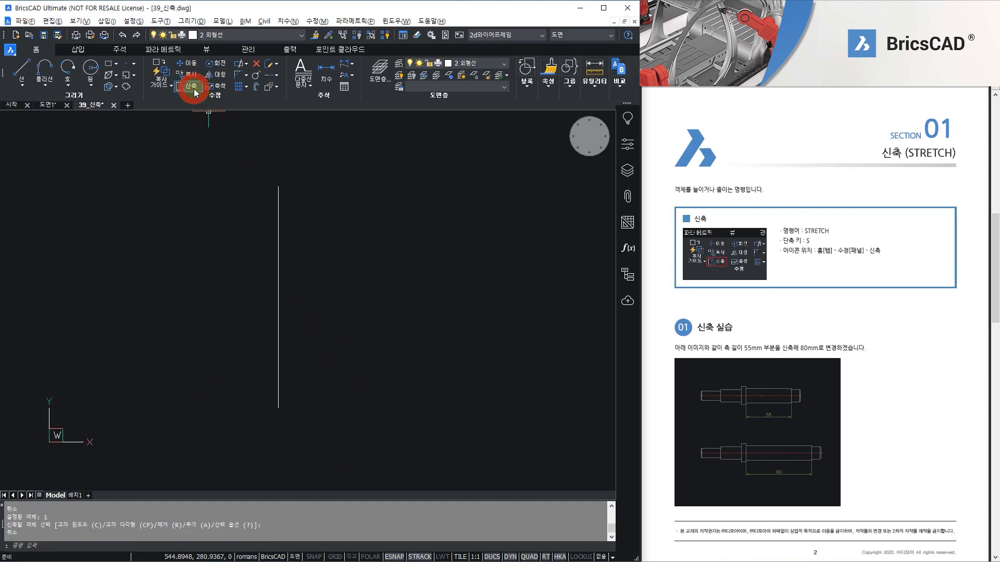
click(167, 545)
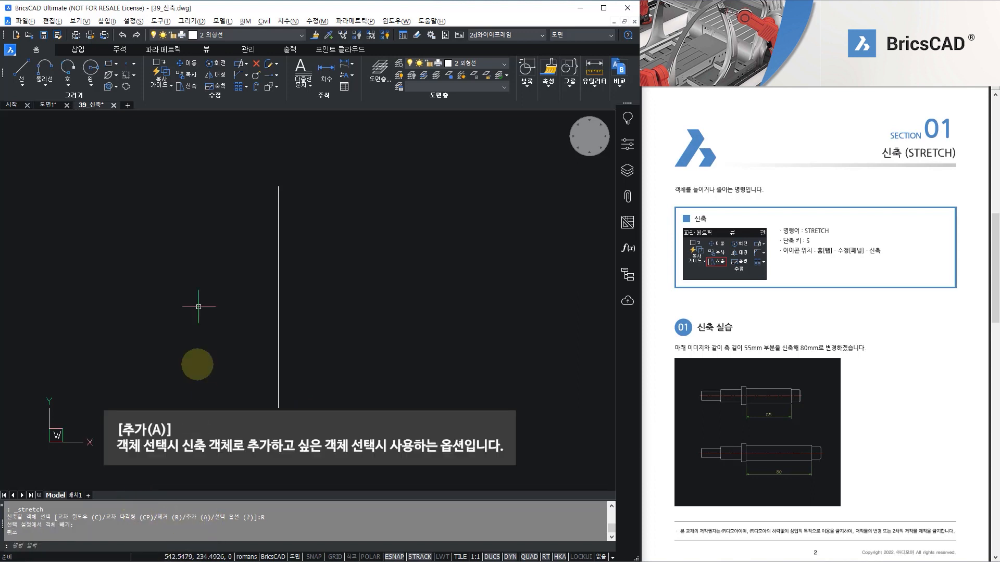
click(191, 86)
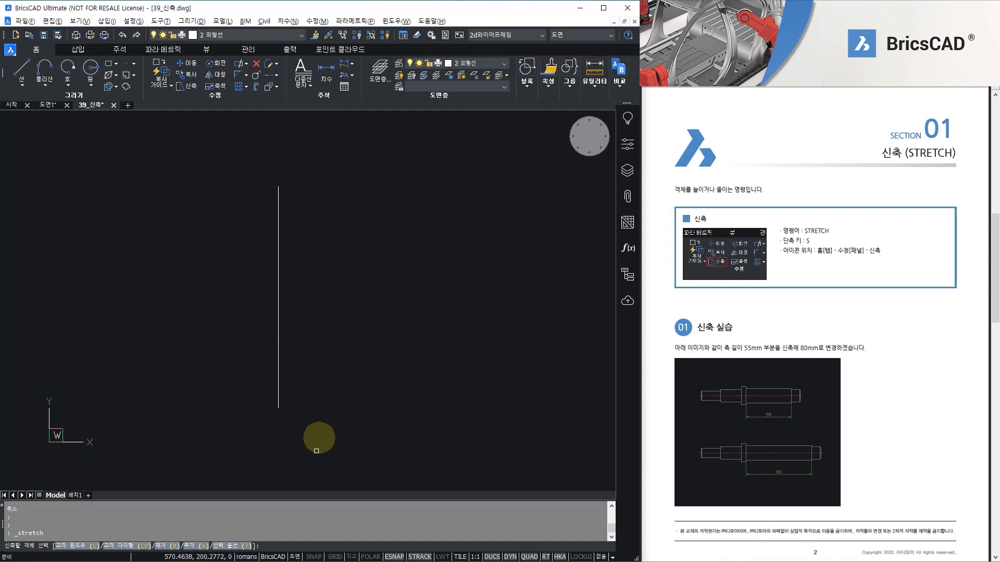
click(226, 546)
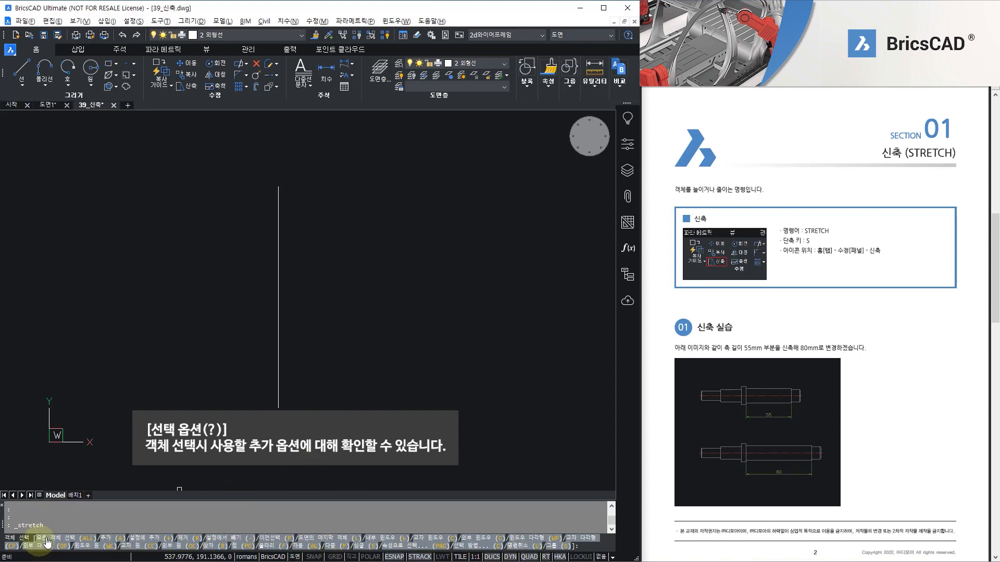
key(Escape)
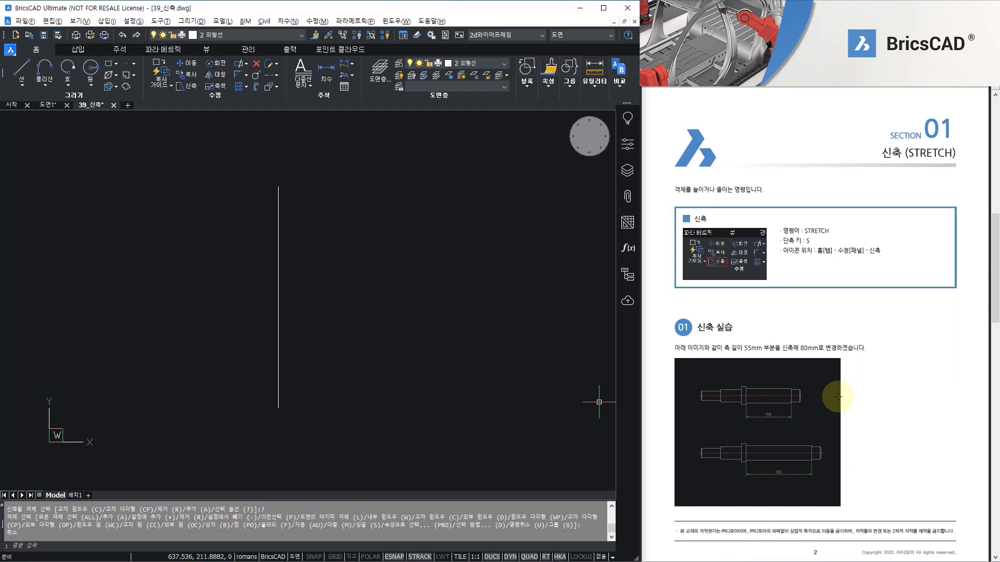
- Examine the two shaft drawings and the length dimension of the upper shaft's wide section
scroll(151, 336, down, 7)
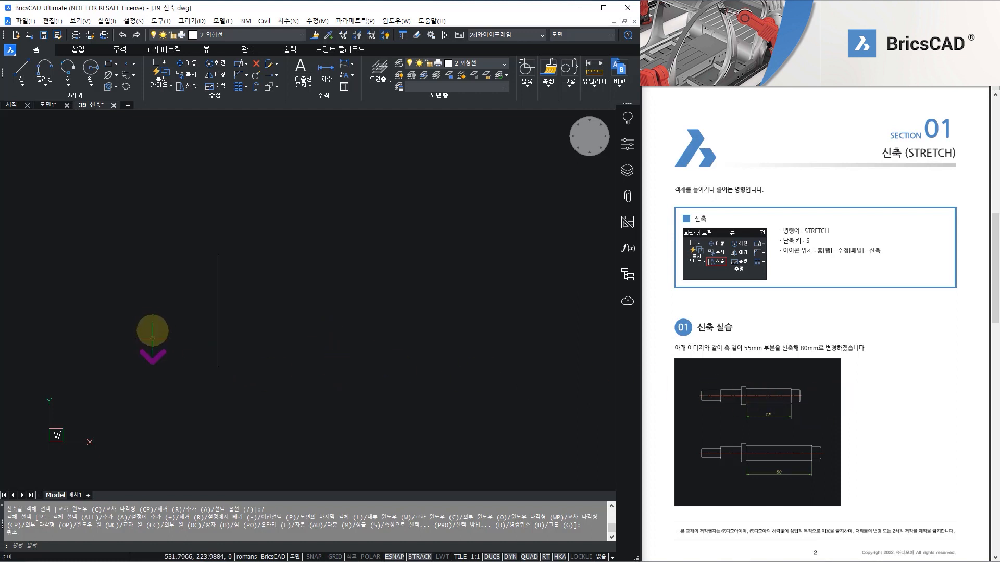
middle_drag(147, 384, 515, 357)
scroll(298, 278, up, 6)
scroll(301, 280, down, 3)
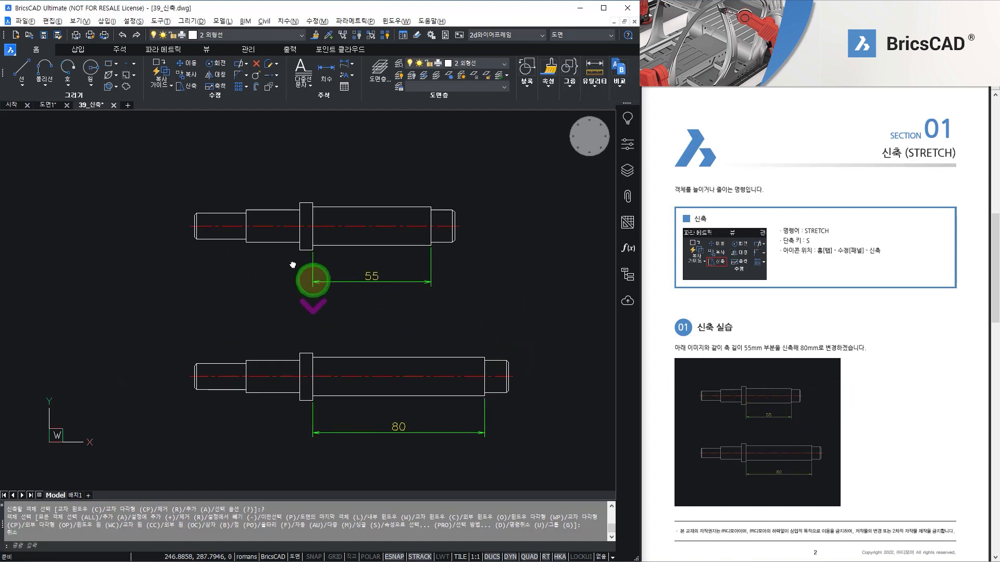
middle_drag(250, 279, 273, 245)
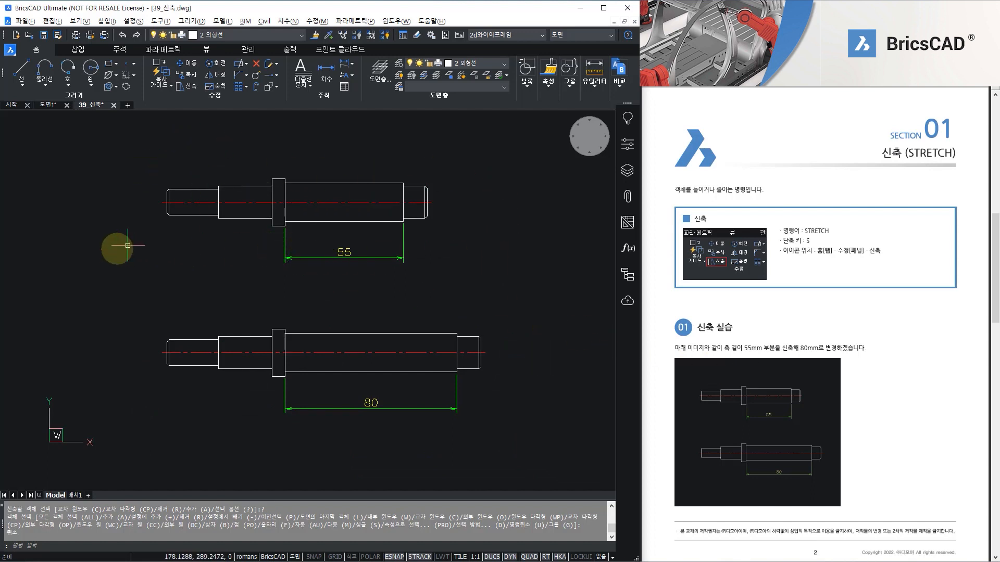
click(341, 252)
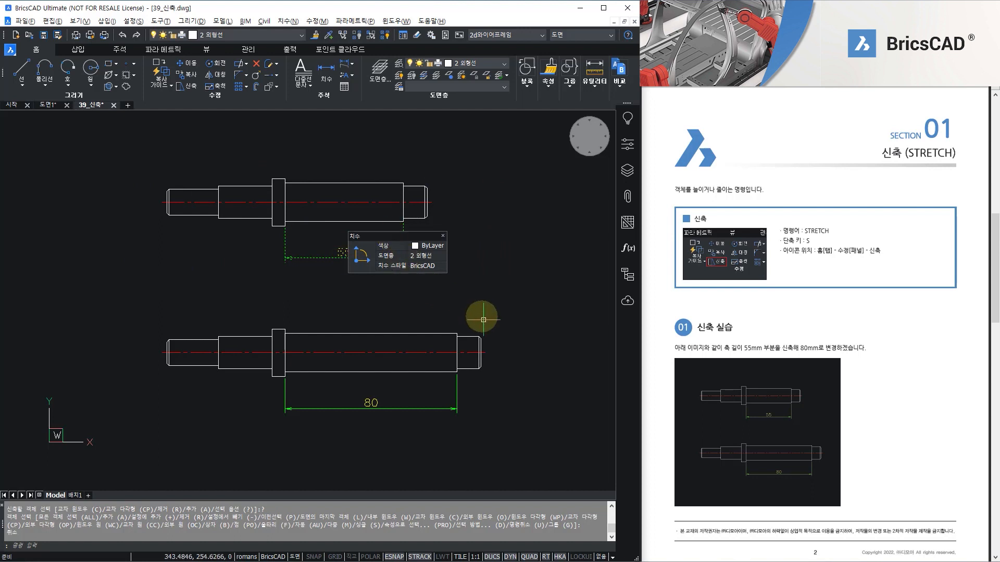
key(Escape)
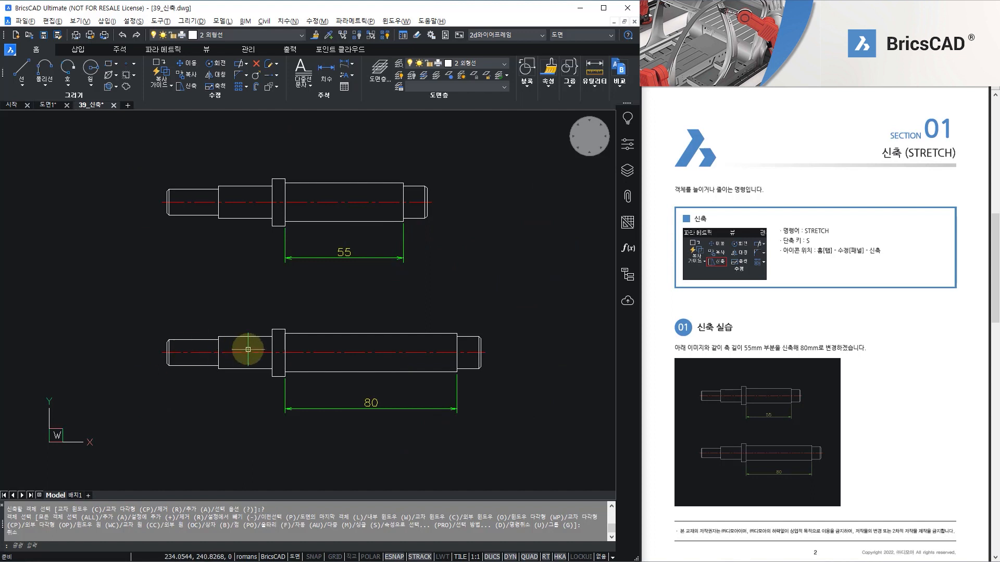
mouse_move(244, 352)
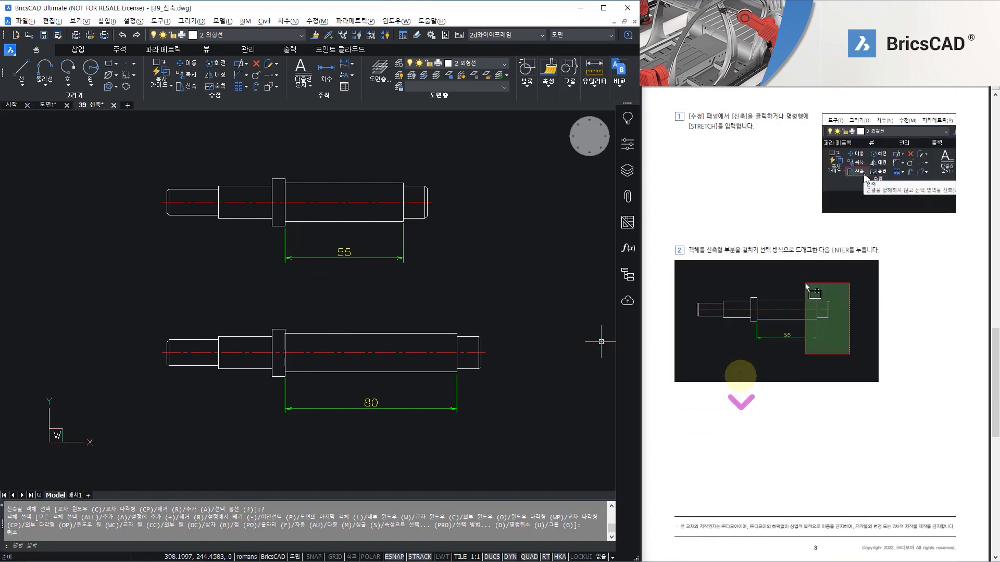
drag(545, 382, 520, 389)
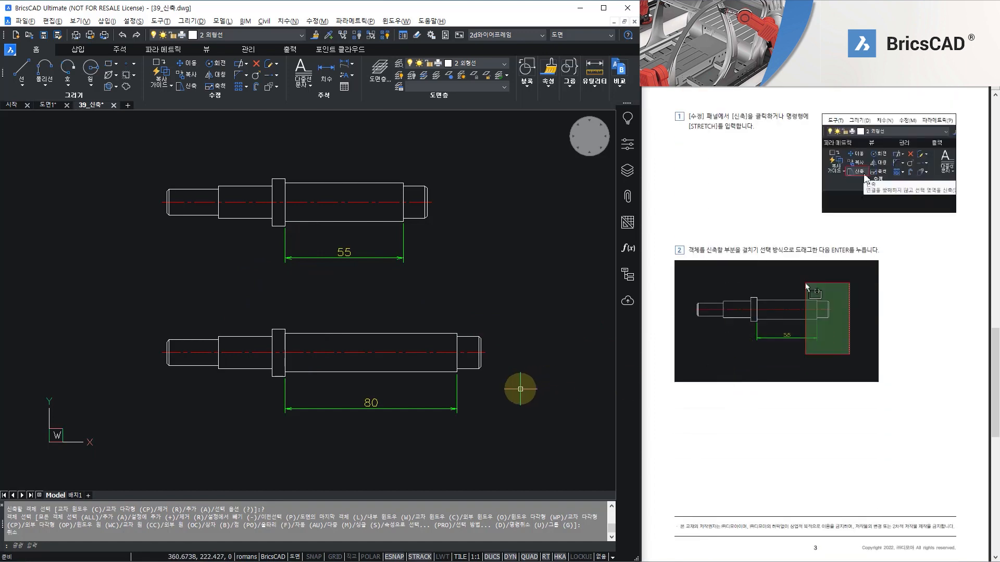
- Start Stretch on the upper shaft and select its right end, including the dimension's end, with a crossing window
click(194, 92)
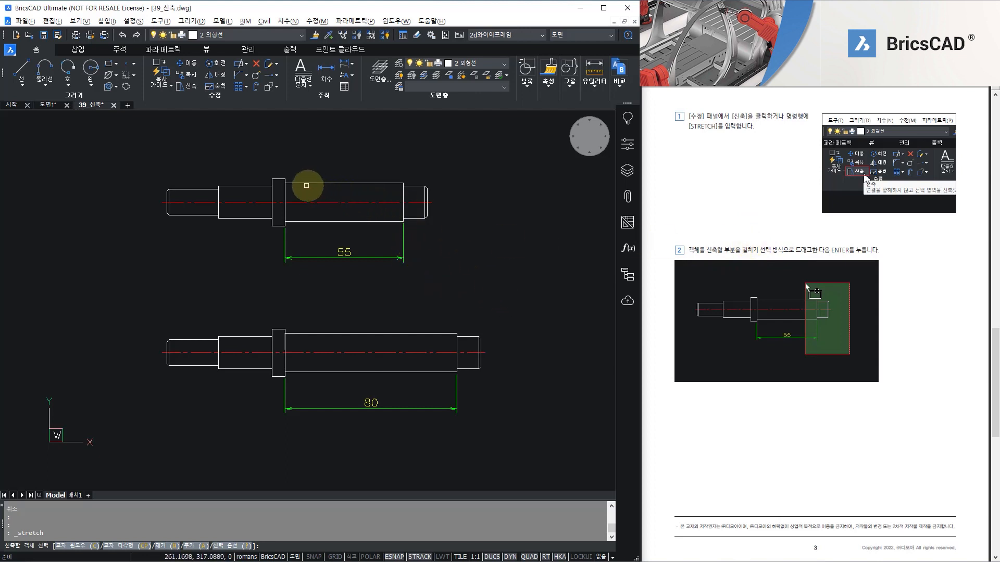
click(290, 220)
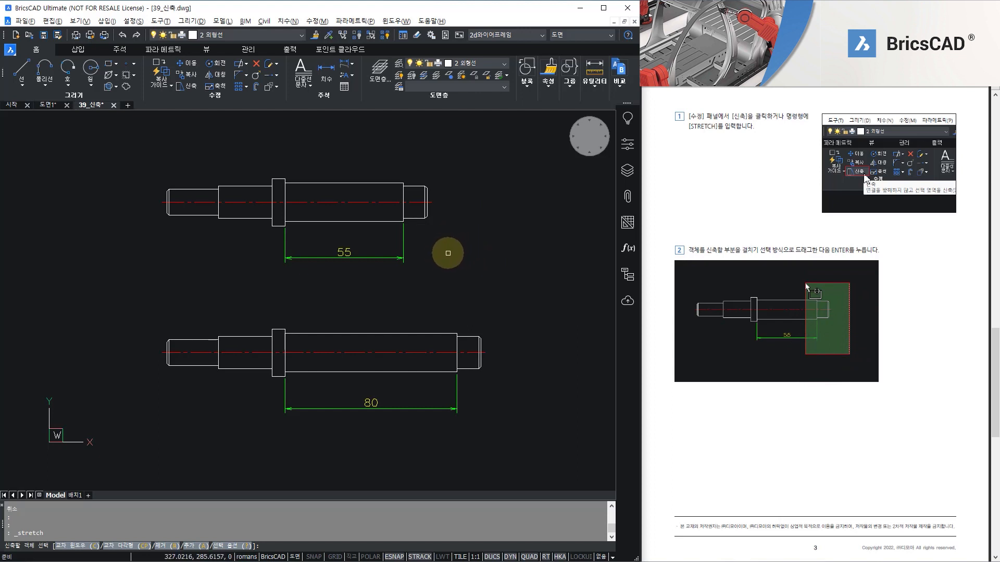
click(450, 252)
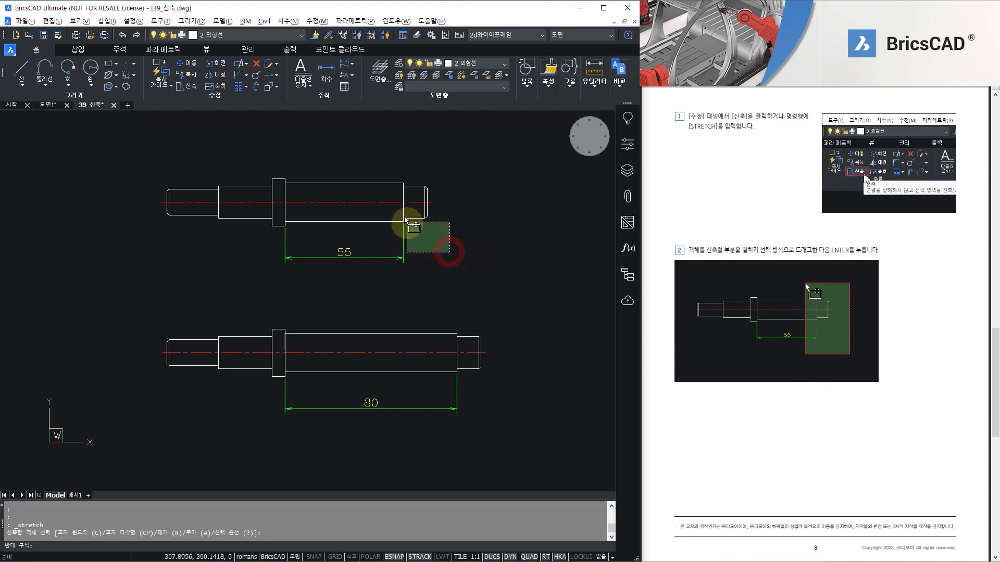
click(385, 159)
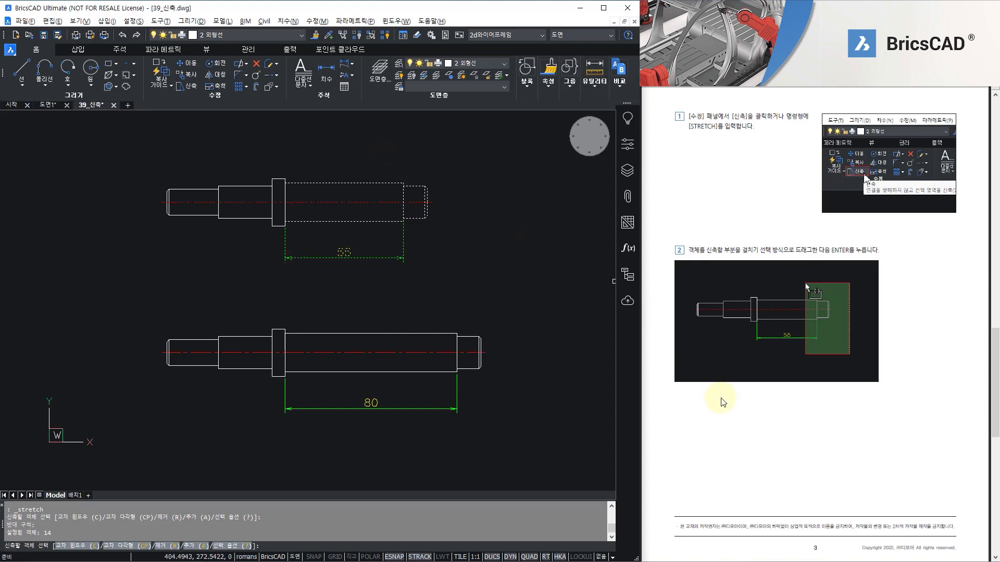
key(Return)
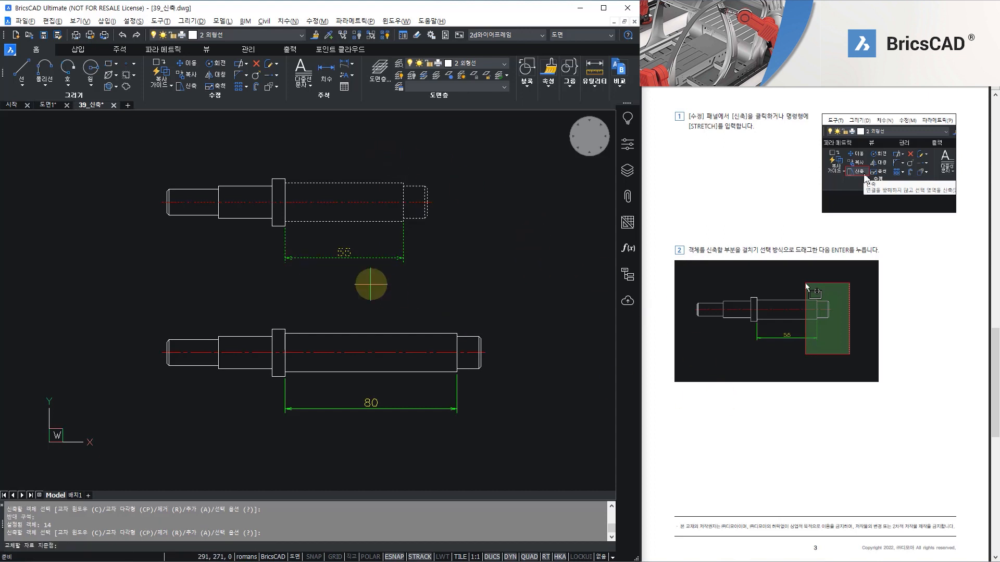
- Stretch the selected shaft end 25 mm horizontally to the right from a base point below the shaft, with ortho on
scroll(721, 401, down, 8)
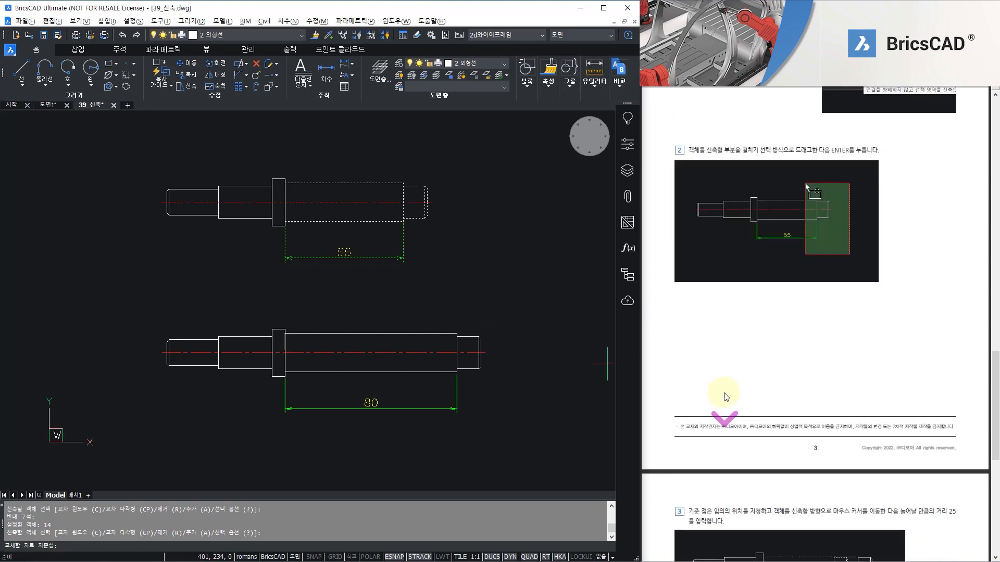
scroll(724, 393, down, 2)
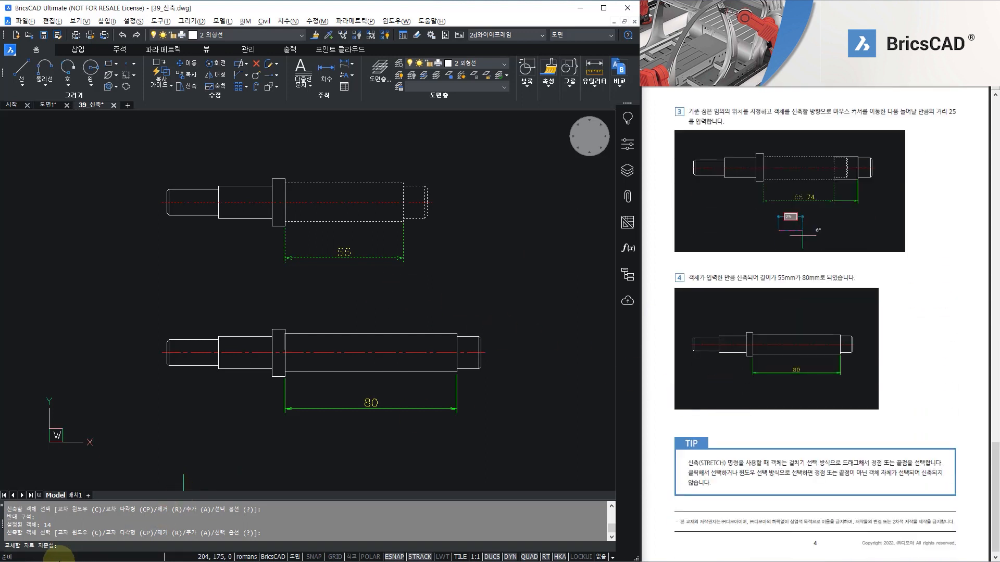
middle_drag(390, 295, 314, 304)
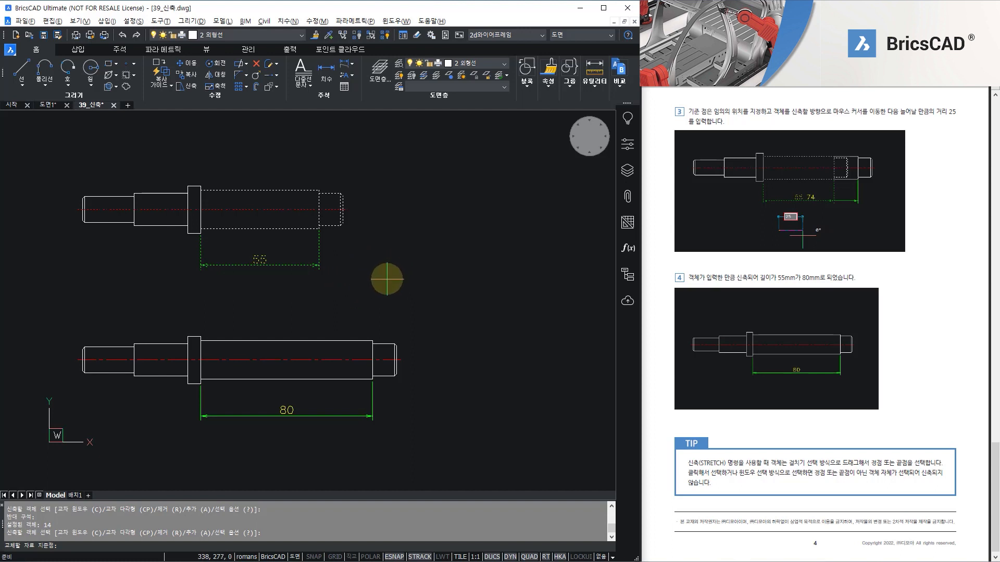
click(355, 287)
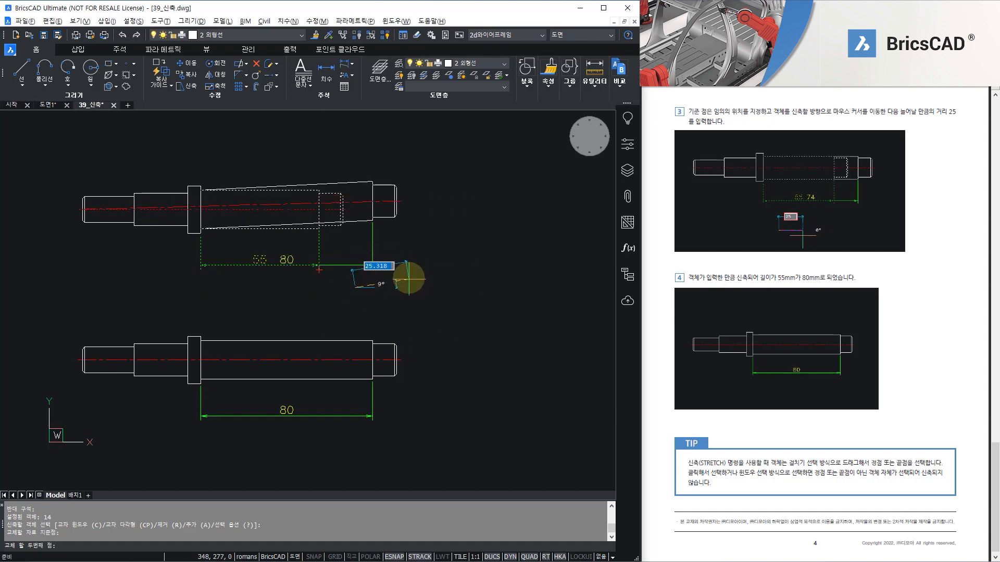
key(F8)
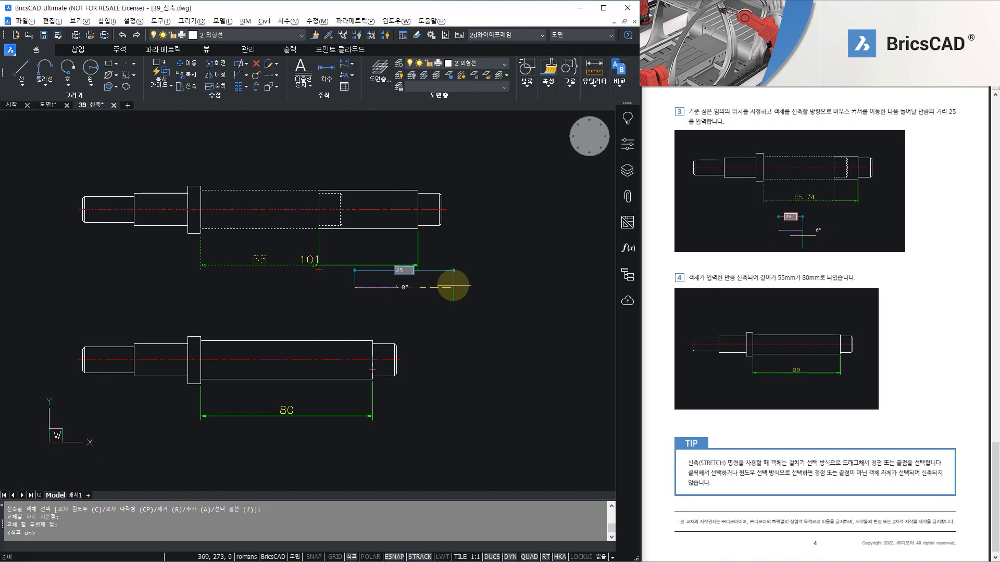
key(Return)
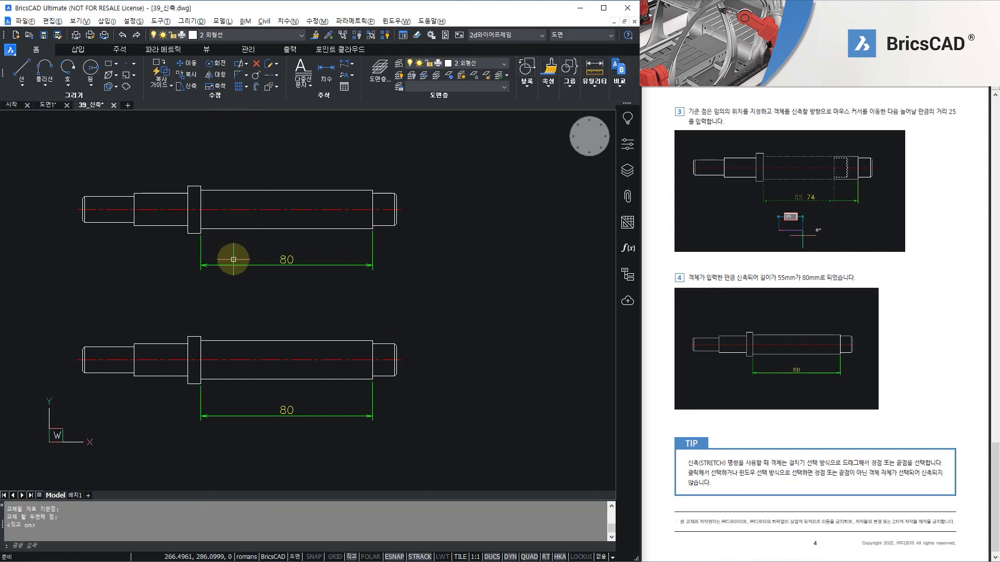
- Draw a single vertical line in the empty area to the right of the two shafts
mouse_move(321, 231)
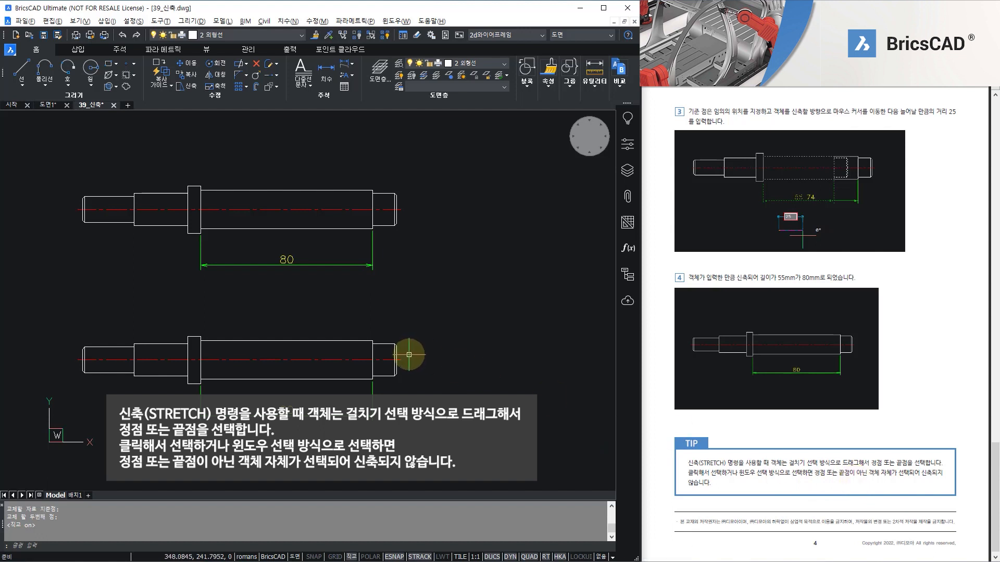
middle_drag(346, 321, 155, 299)
click(19, 69)
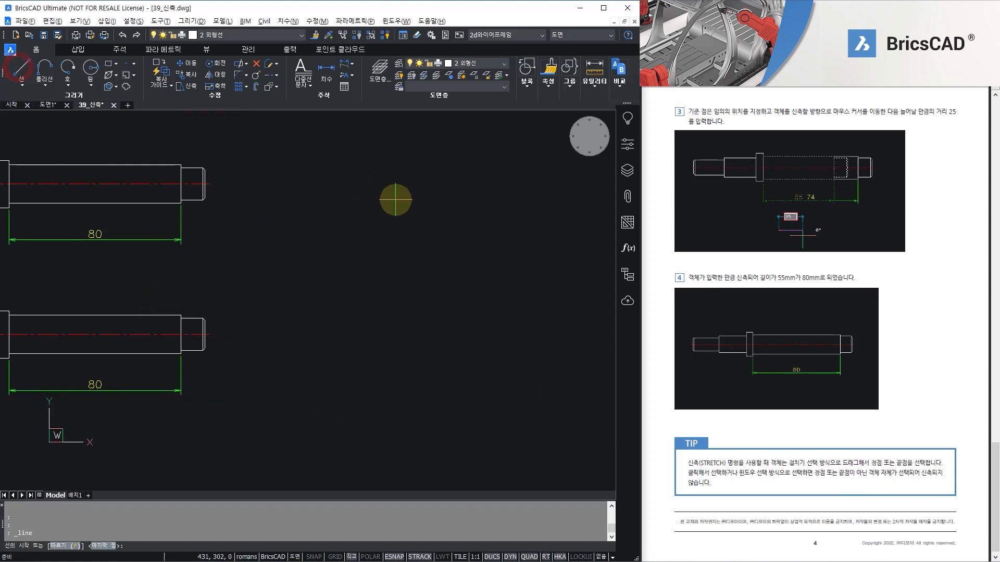
click(396, 200)
click(396, 333)
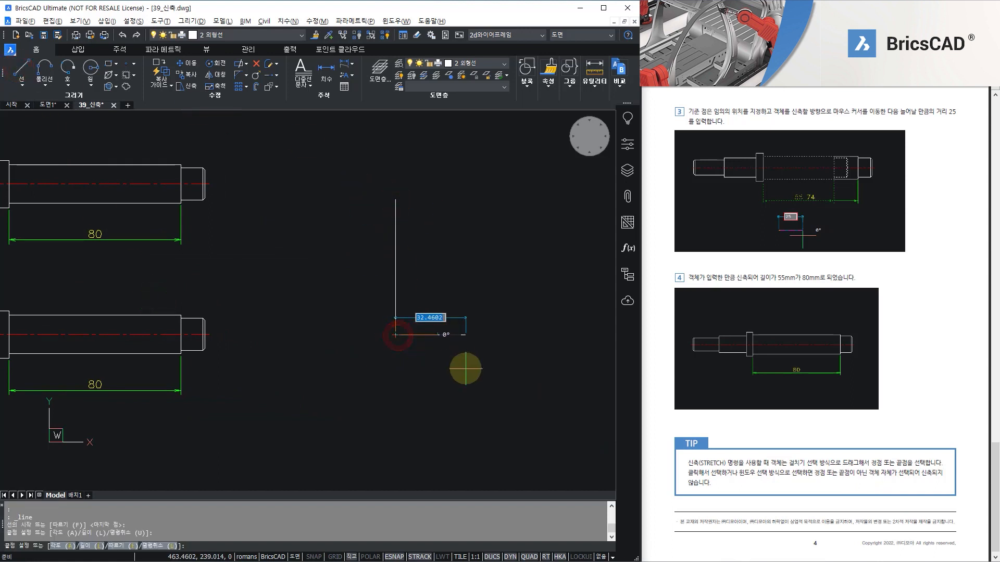
key(Escape)
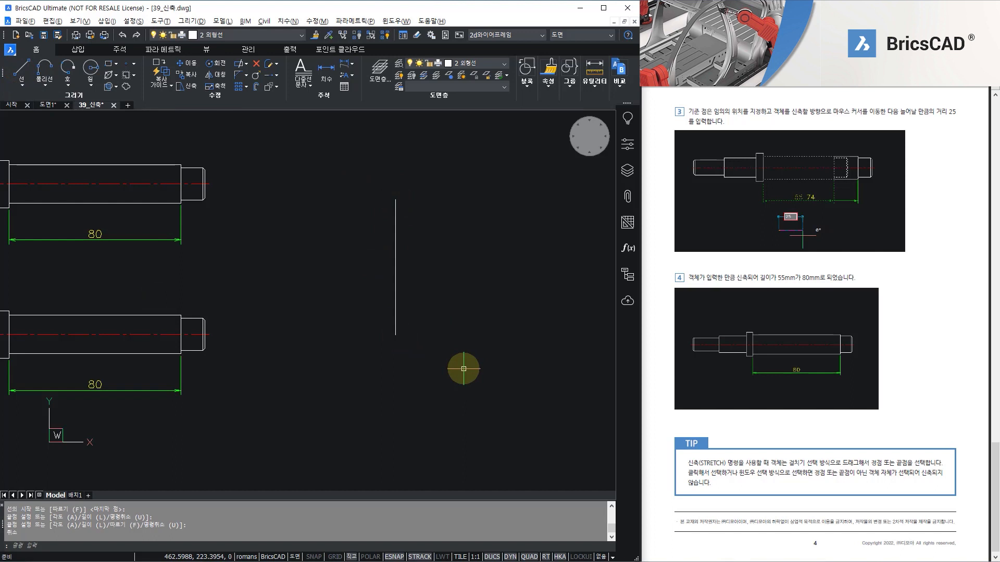
- Try selecting the new vertical line for Stretch by picking it directly at its middle
click(193, 89)
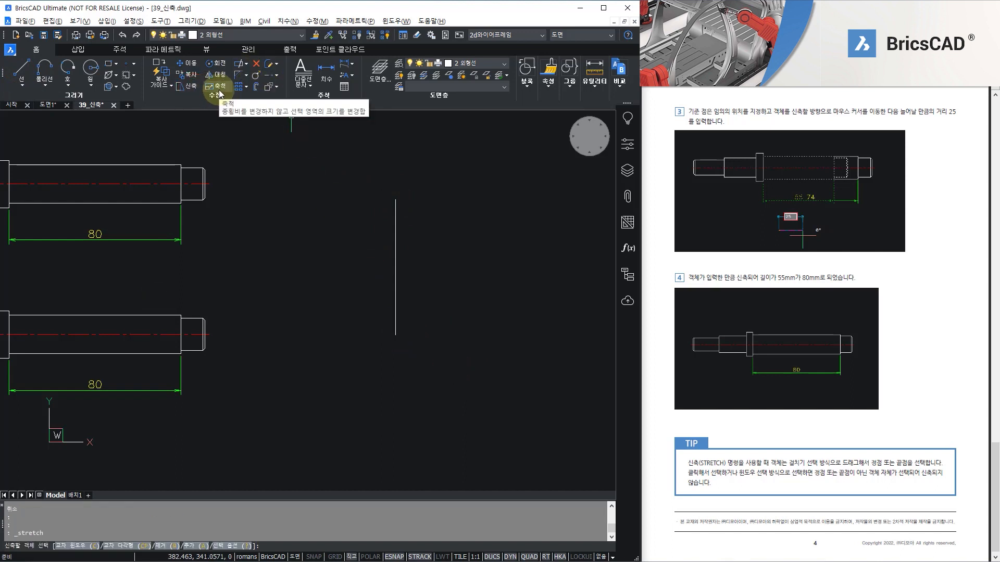
click(437, 368)
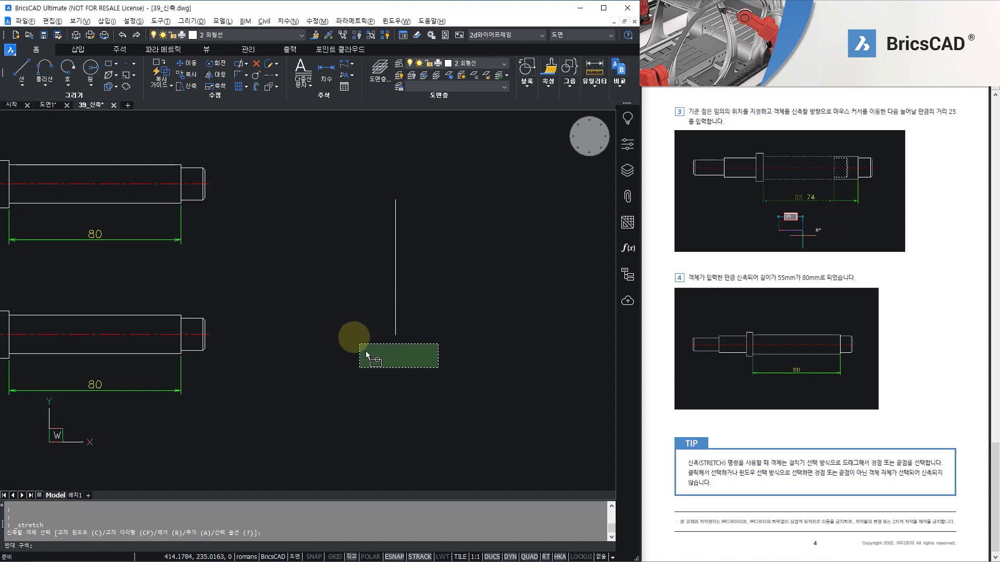
click(442, 355)
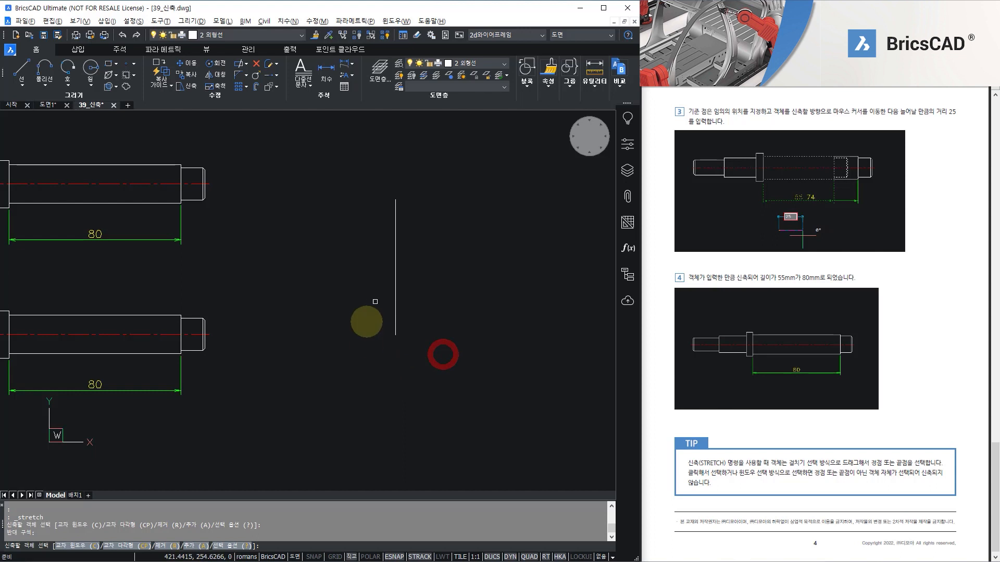
click(396, 269)
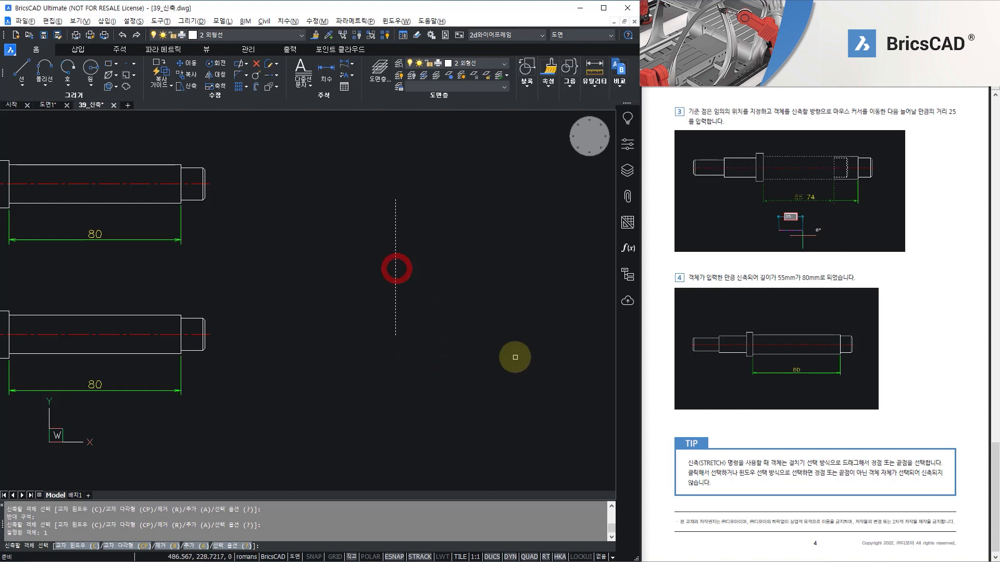
- Select the whole vertical line for Stretch with an enclosing window, and shift it down and to the right with ortho off
click(189, 86)
click(359, 168)
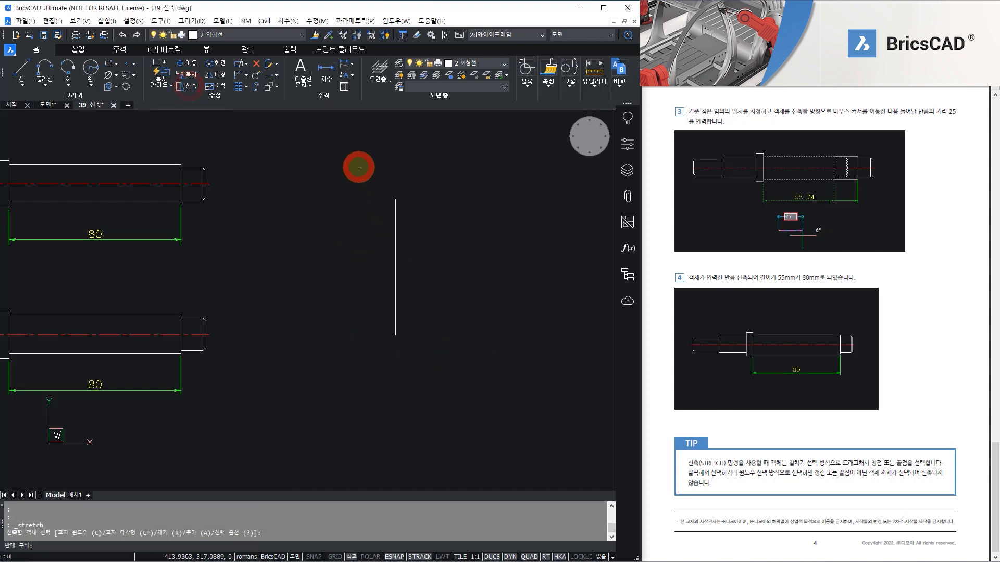
click(445, 365)
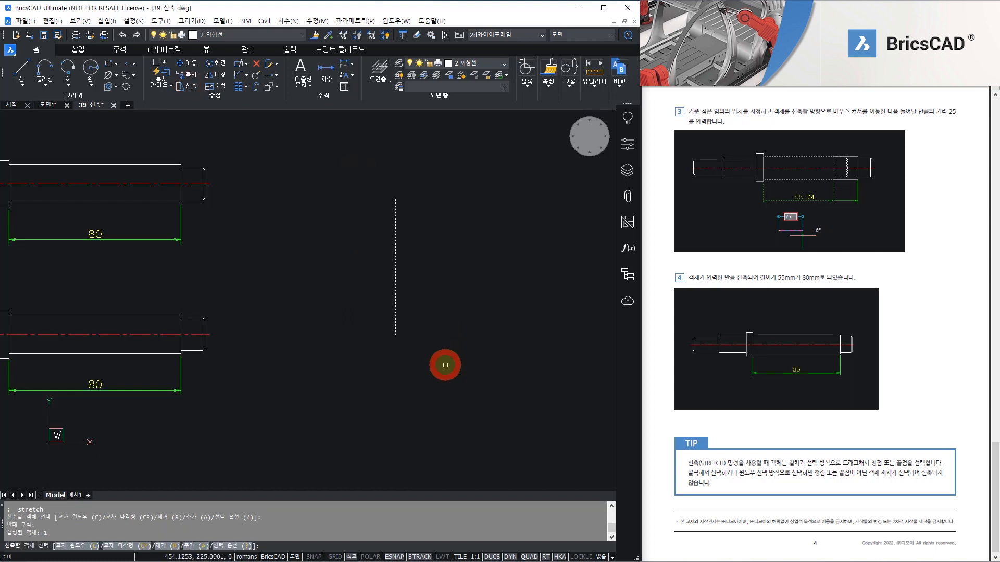
key(Return)
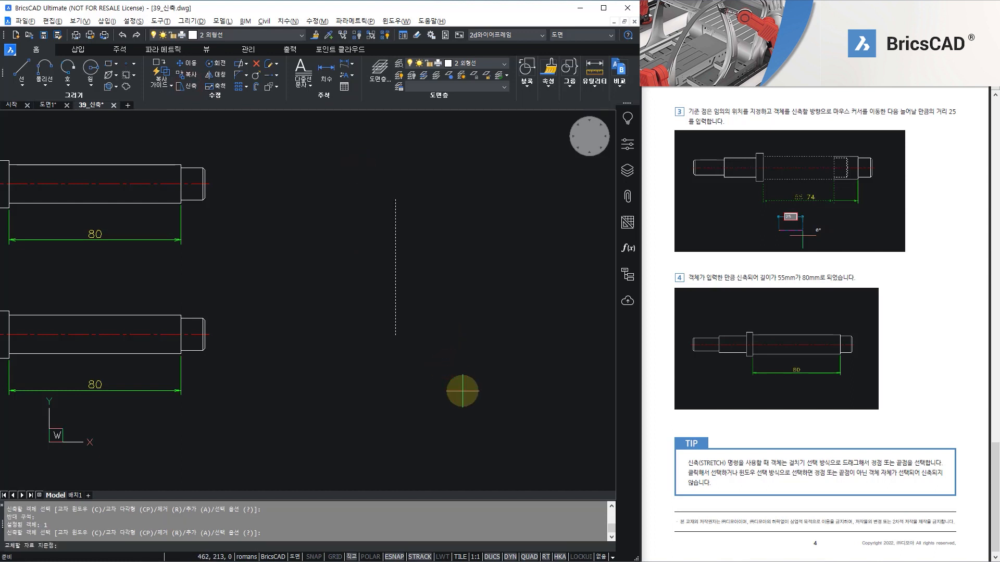
click(464, 319)
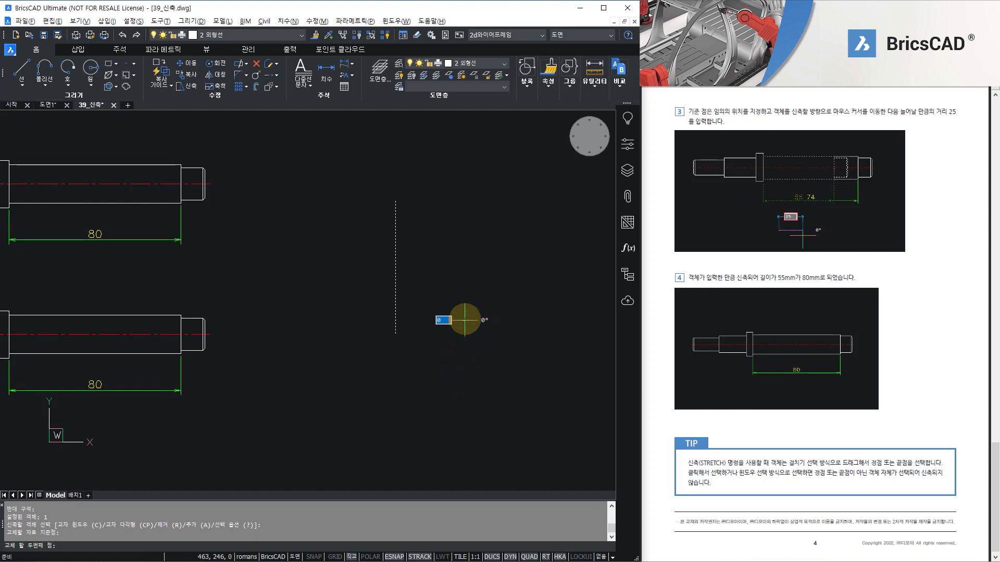
scroll(465, 319, down, 2)
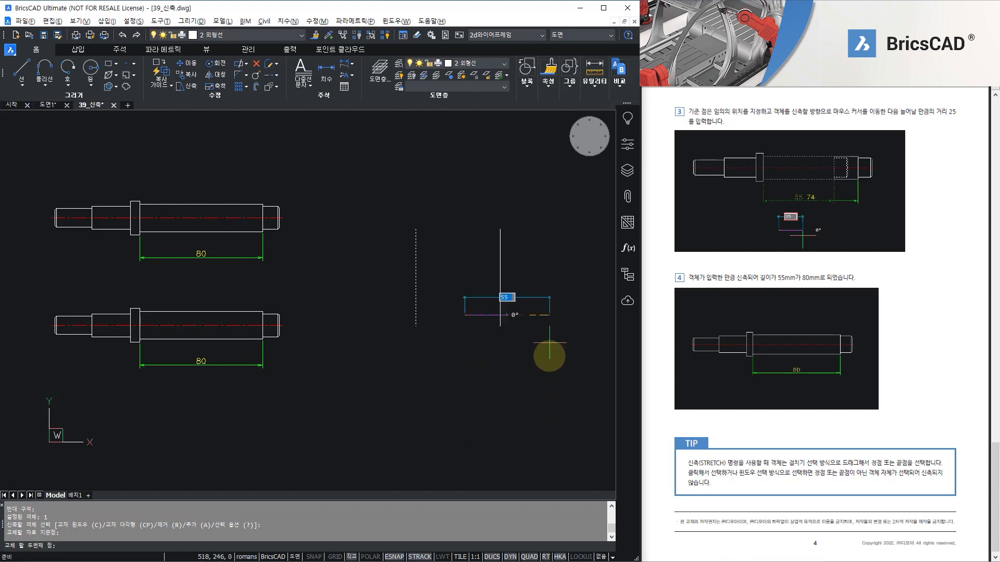
key(F8)
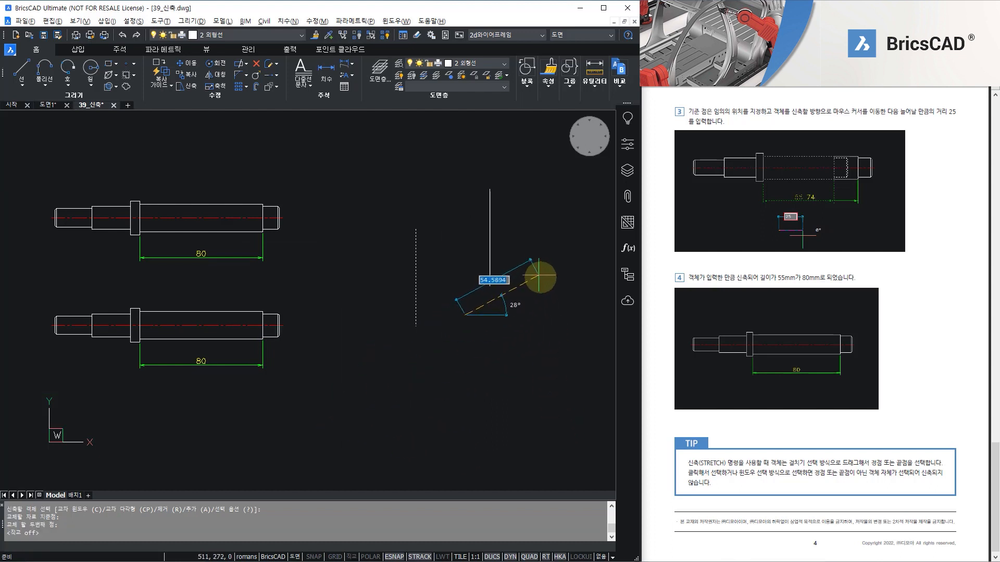
right_click(503, 411)
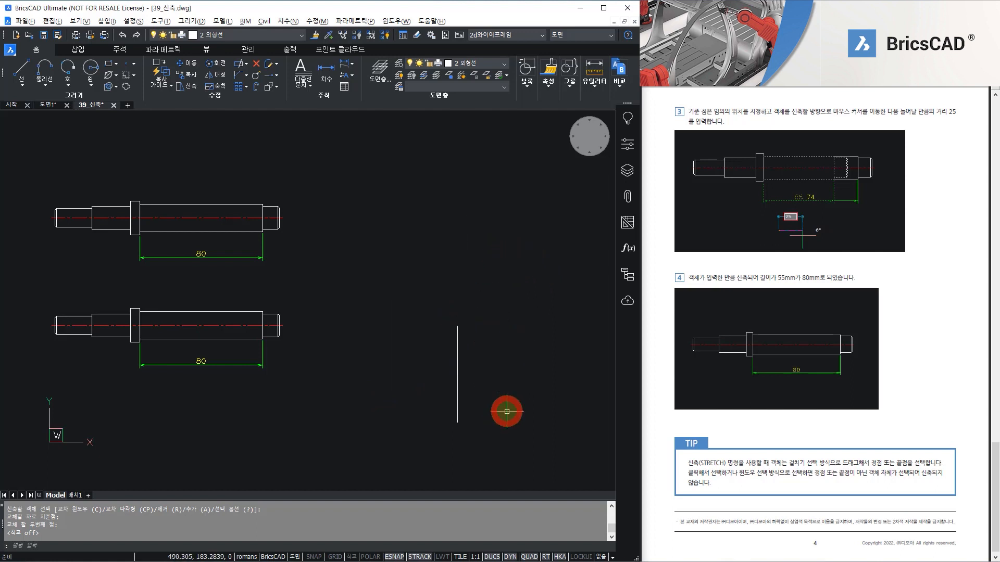
- Try stretching the vertical line's lower end downward using a crossing window selection, and cancel the command
middle_drag(514, 454, 453, 398)
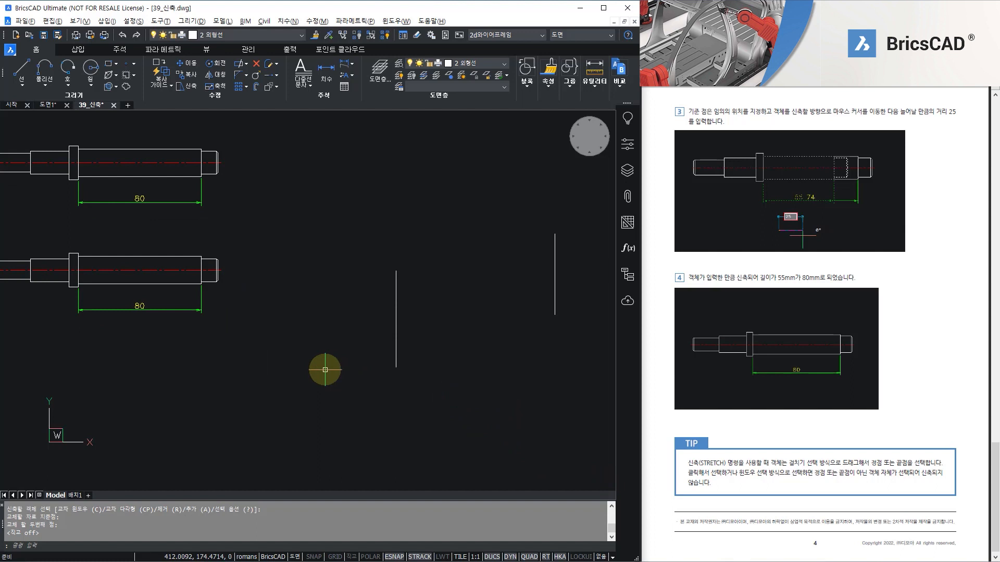
click(191, 86)
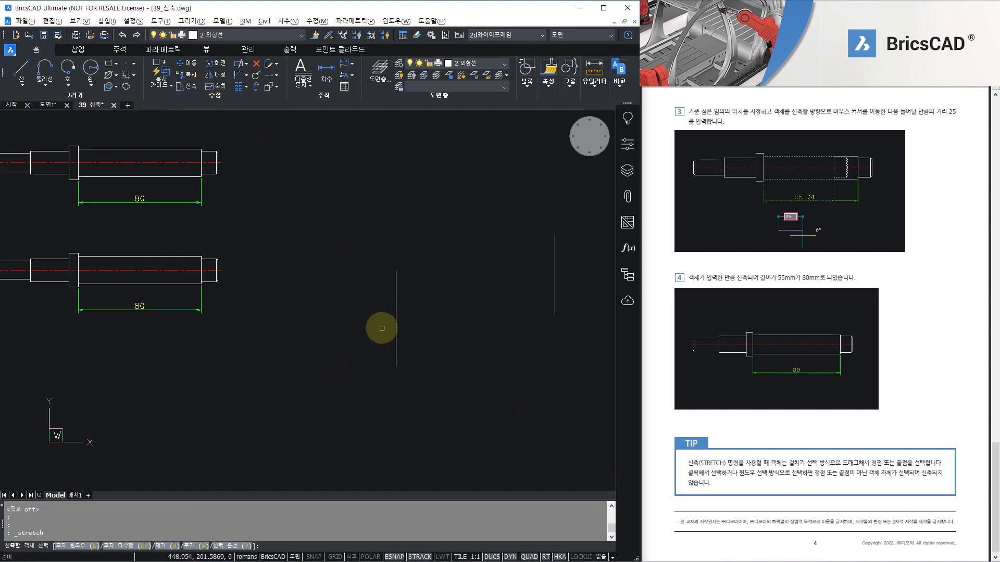
scroll(382, 354, up, 2)
click(461, 418)
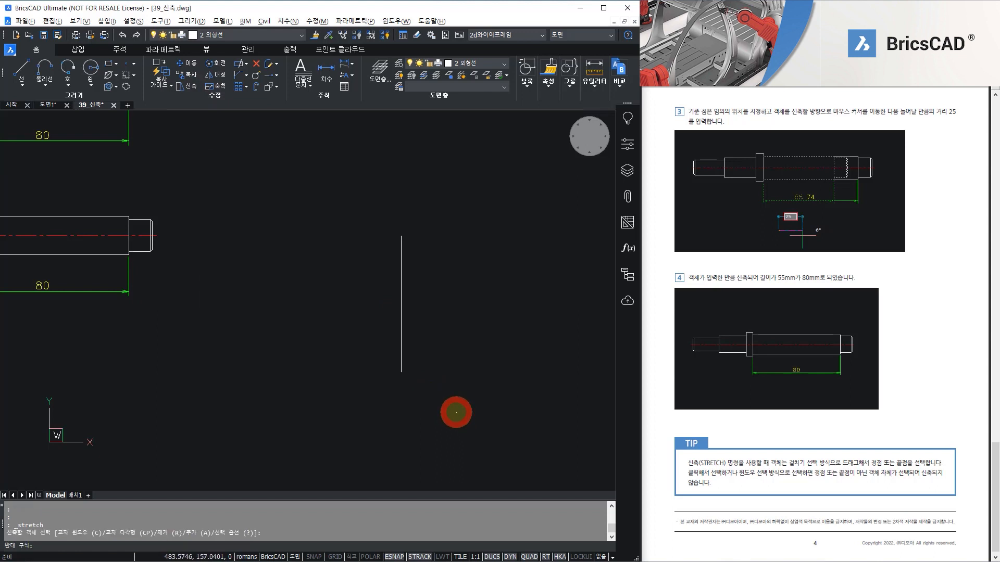
click(332, 307)
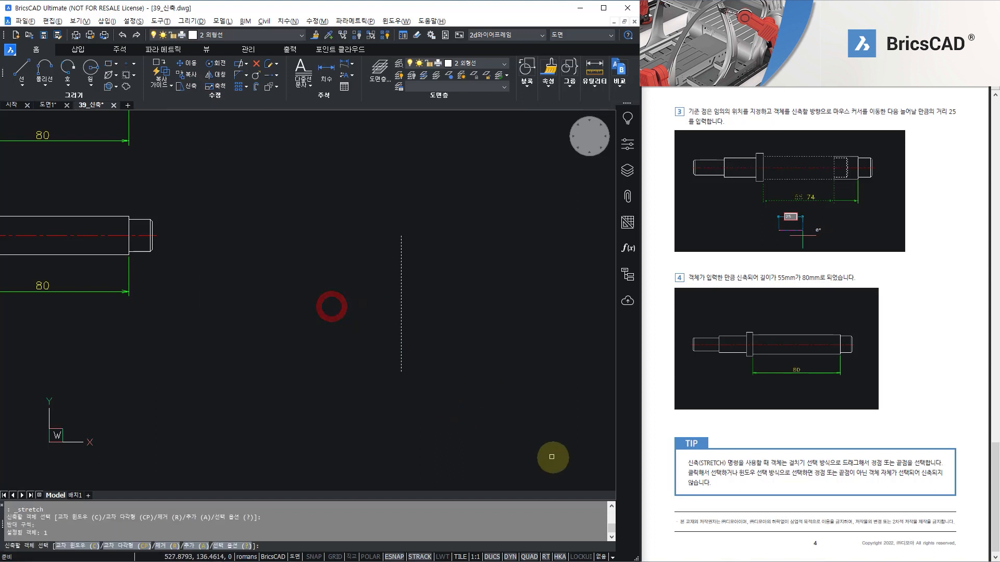
key(Return)
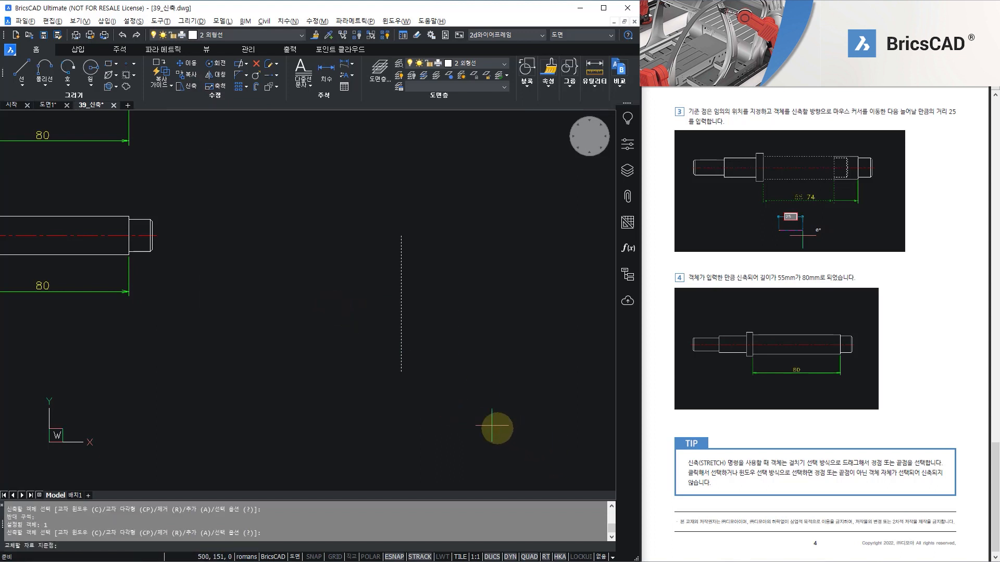
click(450, 353)
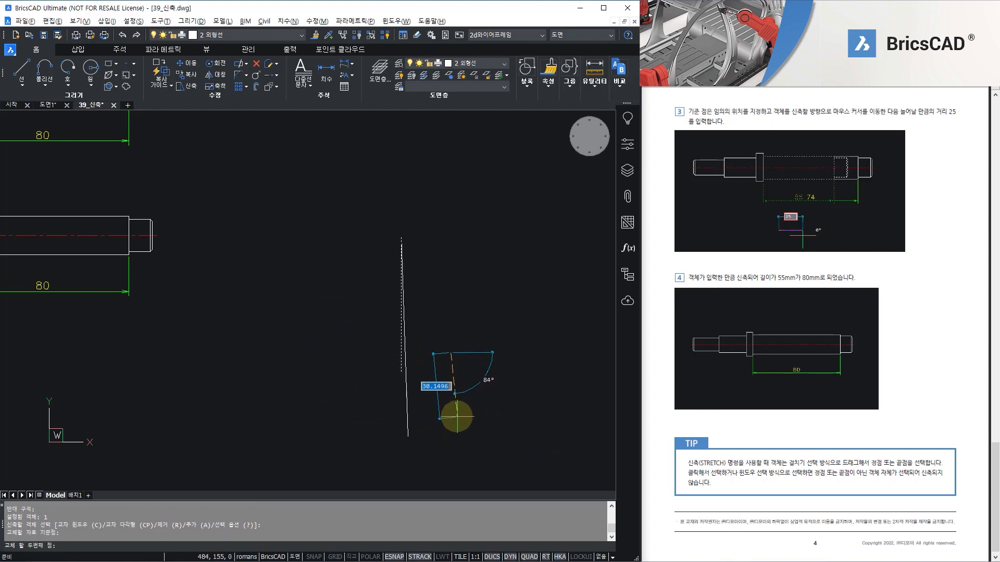
middle_drag(453, 412, 431, 353)
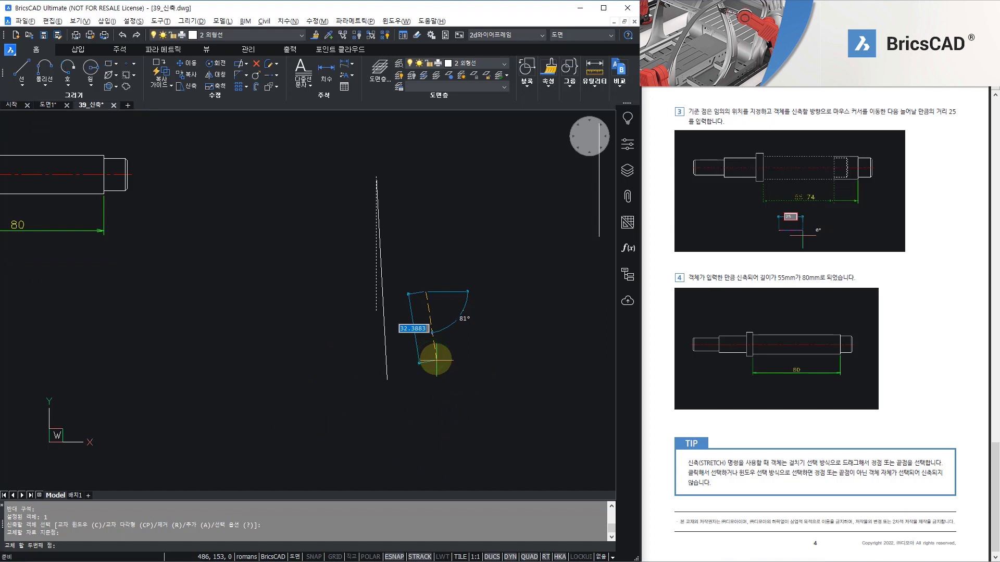
key(Escape)
- Scale the upper shaft together with its dimension by a factor of 2 from a base point below its left part
scroll(437, 361, down, 3)
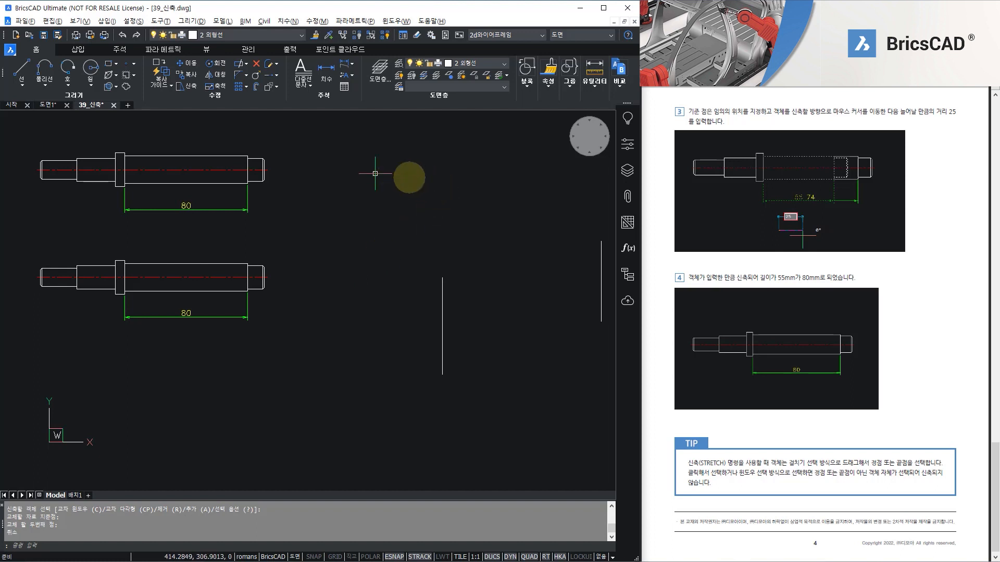
click(212, 85)
middle_drag(300, 250, 341, 264)
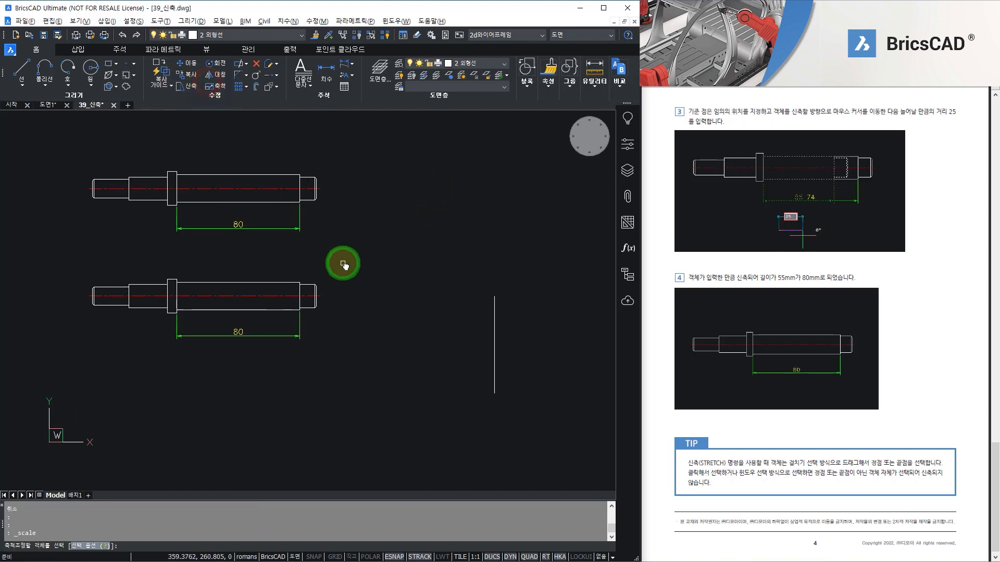
click(48, 153)
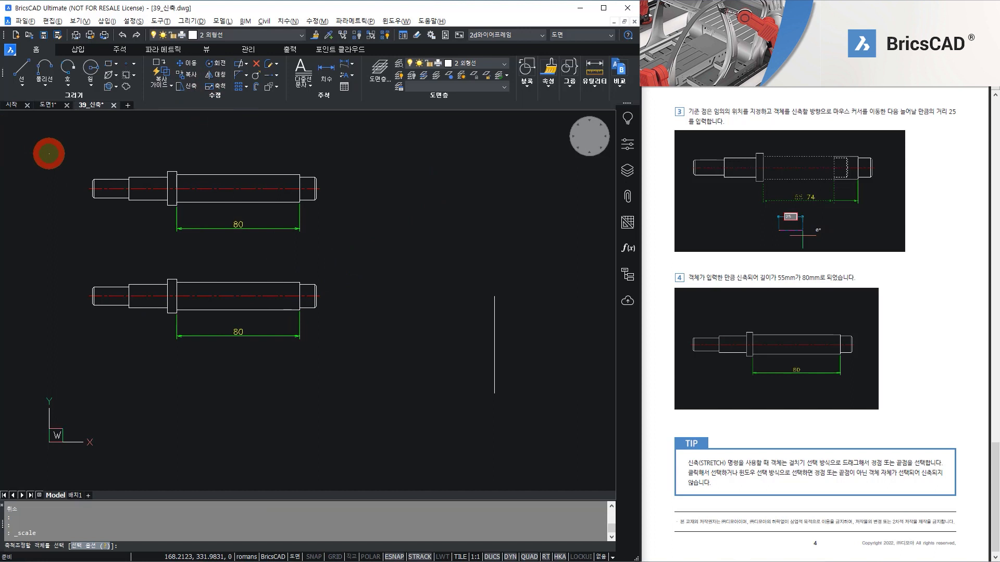
click(417, 262)
key(Return)
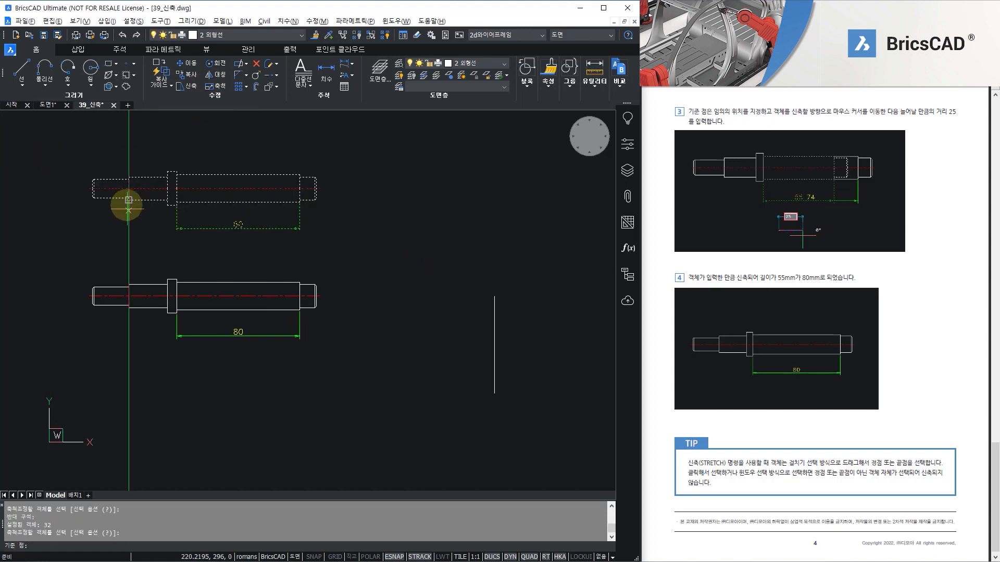
click(118, 233)
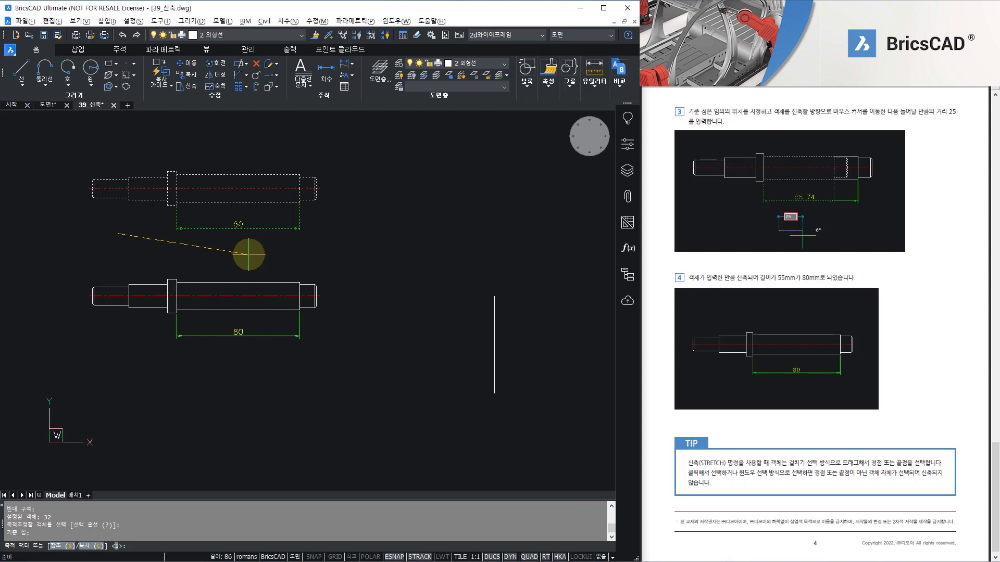
key(Return)
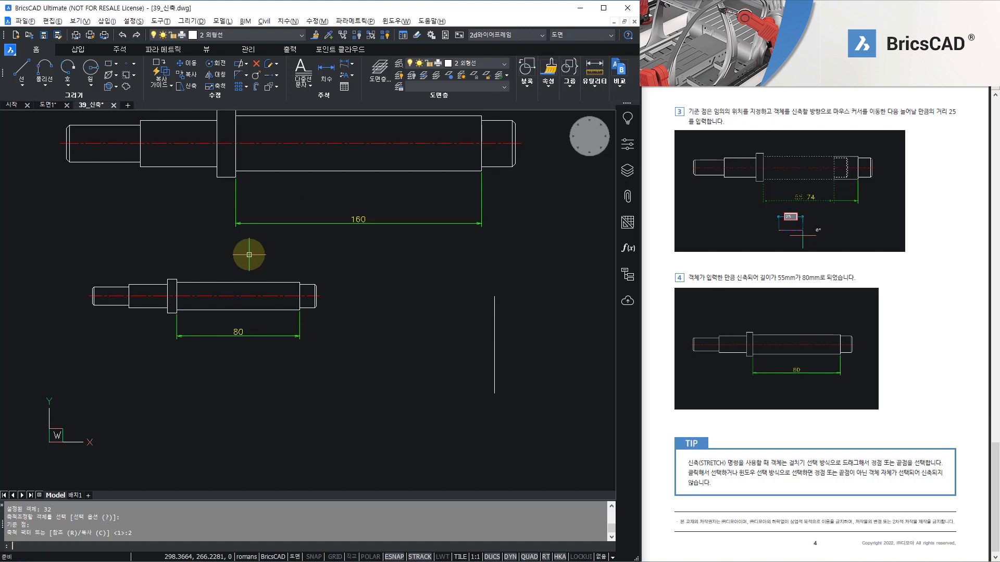